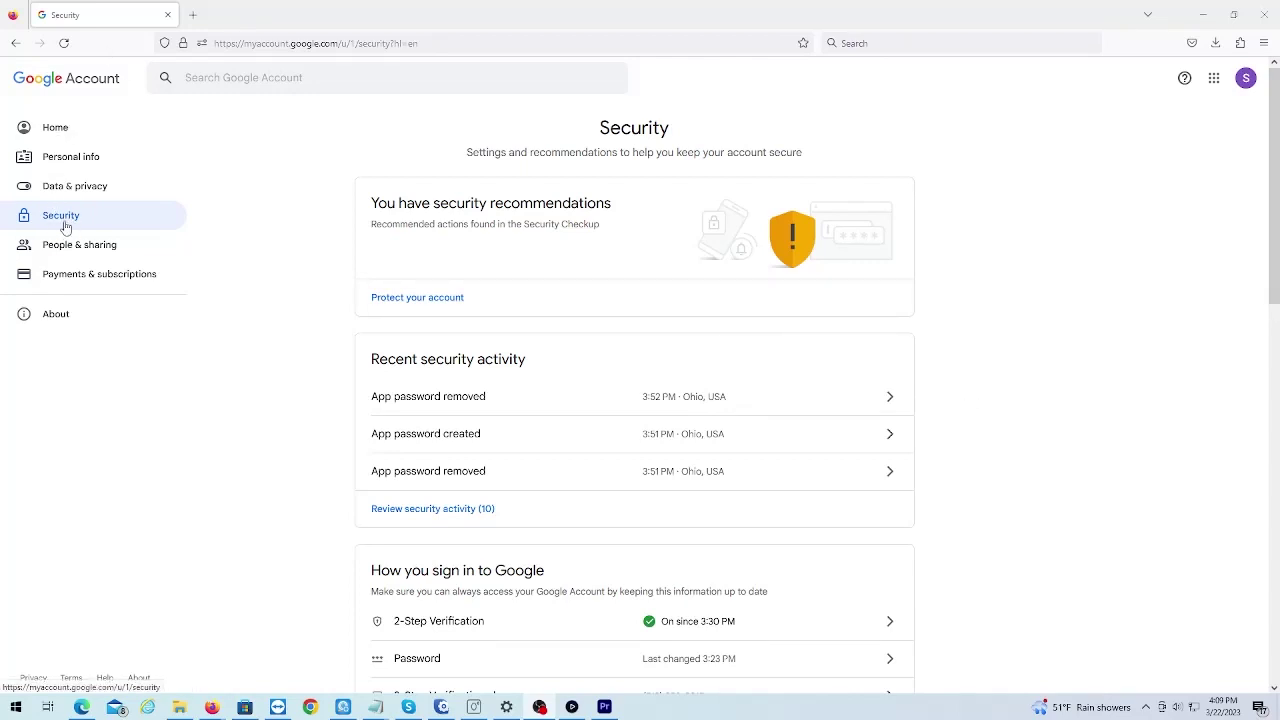
# - Refresh the Google Account Security page to list the recent security activity
pyautogui.click(64, 227)
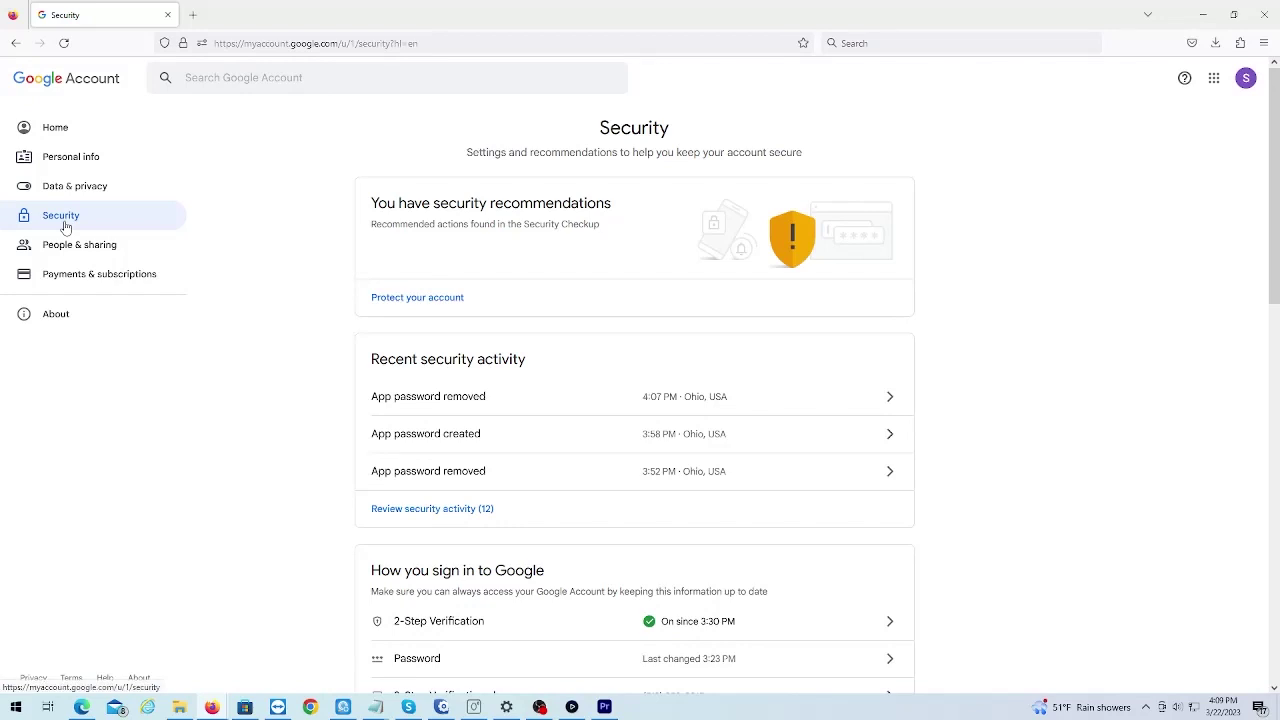
# - Scroll to 'How you sign in to Google' and center the Notepad note holding the app-passwords URL
pyautogui.scroll(-2, 594, 275)
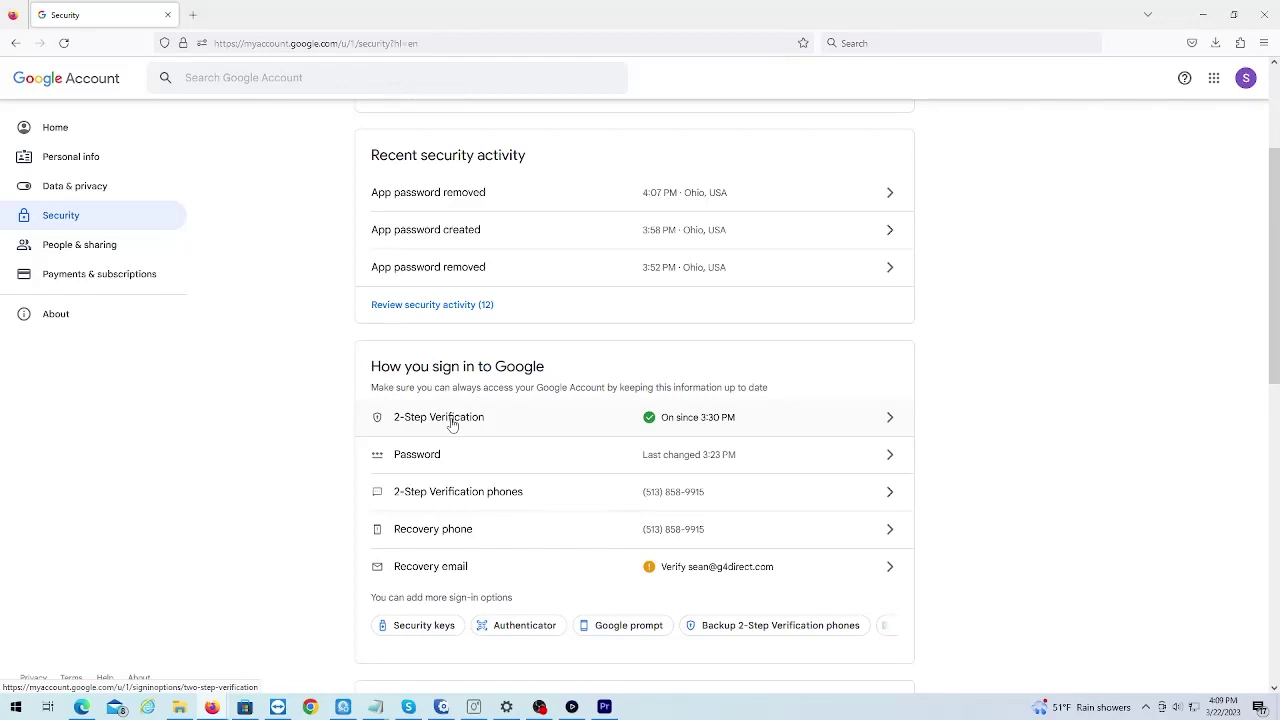
pyautogui.click(375, 707)
pyautogui.moveTo(1190, 309); pyautogui.dragTo(704, 232)
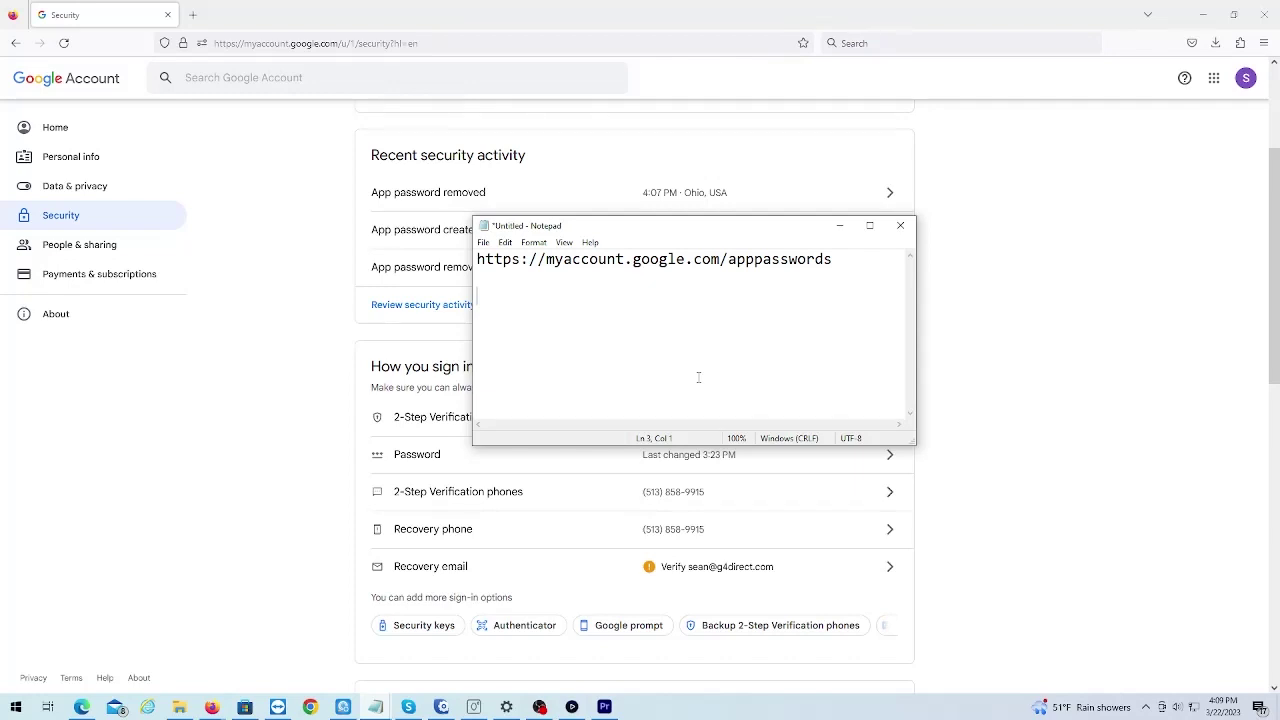
# - Copy the app-passwords URL from Notepad and load it in a new Firefox tab
pyautogui.tripleClick(646, 256)
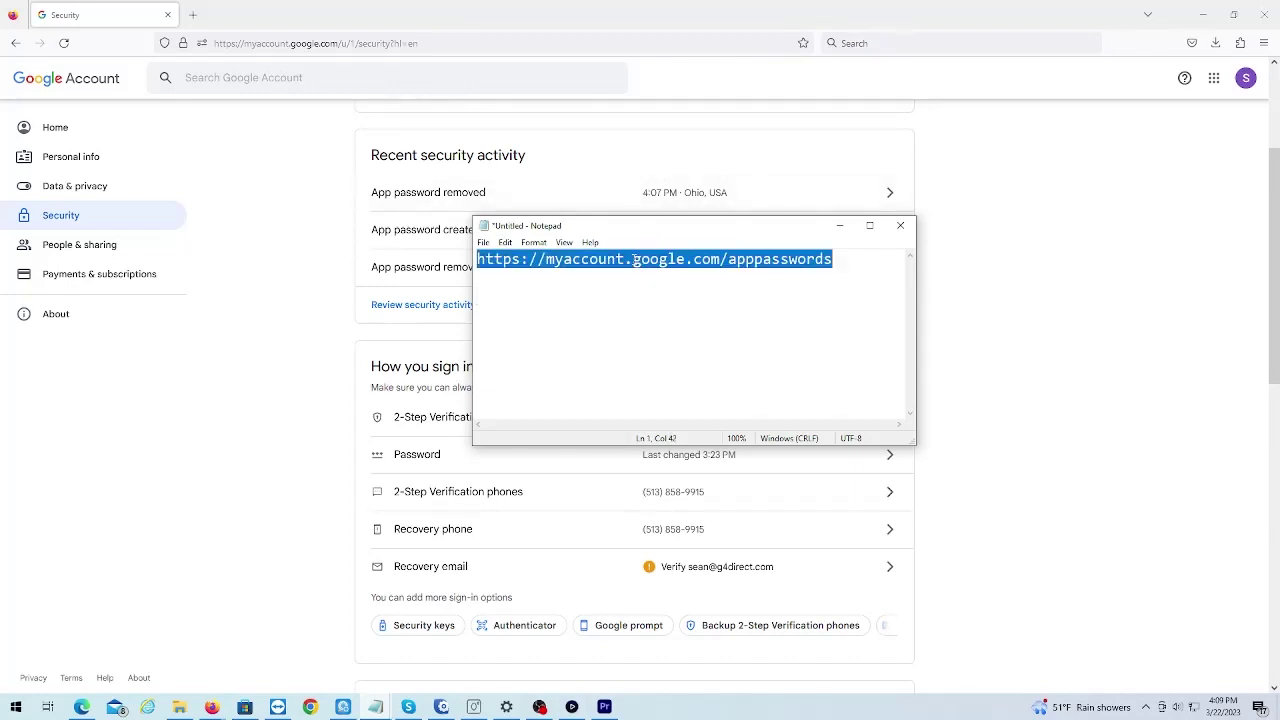
pyautogui.rightClick(636, 259)
pyautogui.click(666, 301)
pyautogui.click(320, 217)
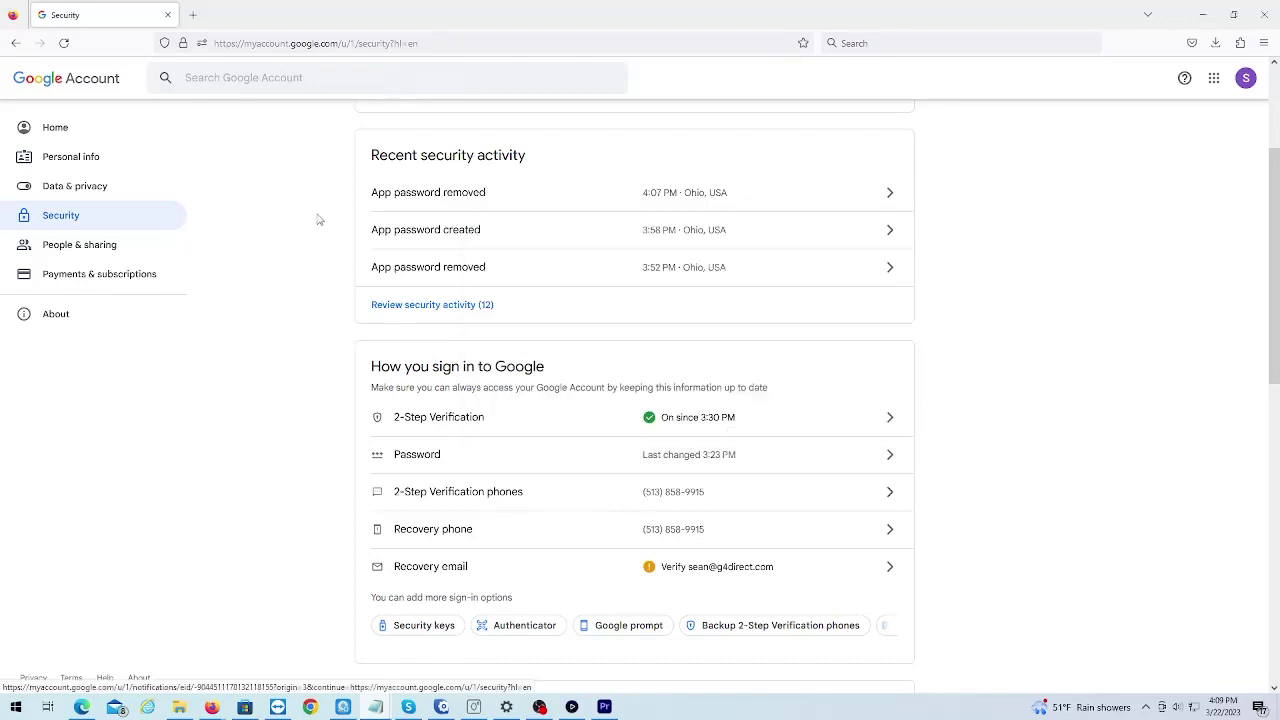
pyautogui.click(193, 14)
pyautogui.rightClick(258, 42)
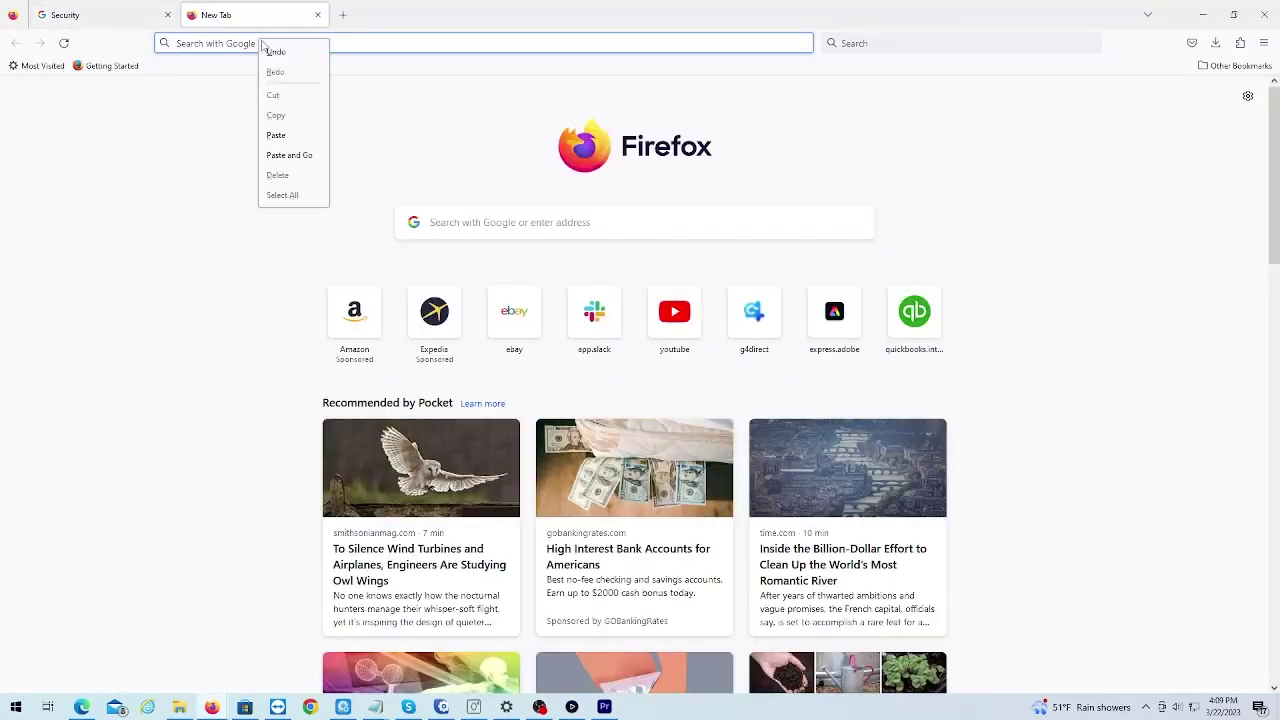
pyautogui.click(305, 152)
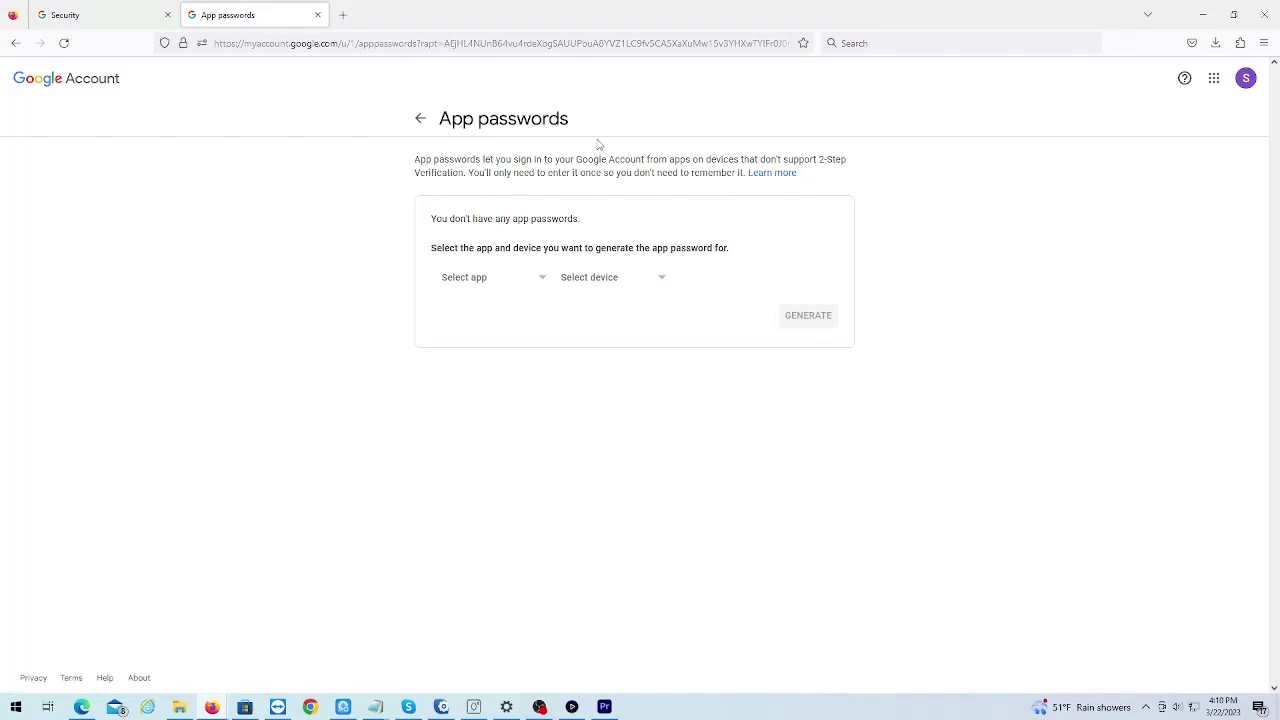
# - Generate a Google app password with the custom name xvr
pyautogui.click(513, 282)
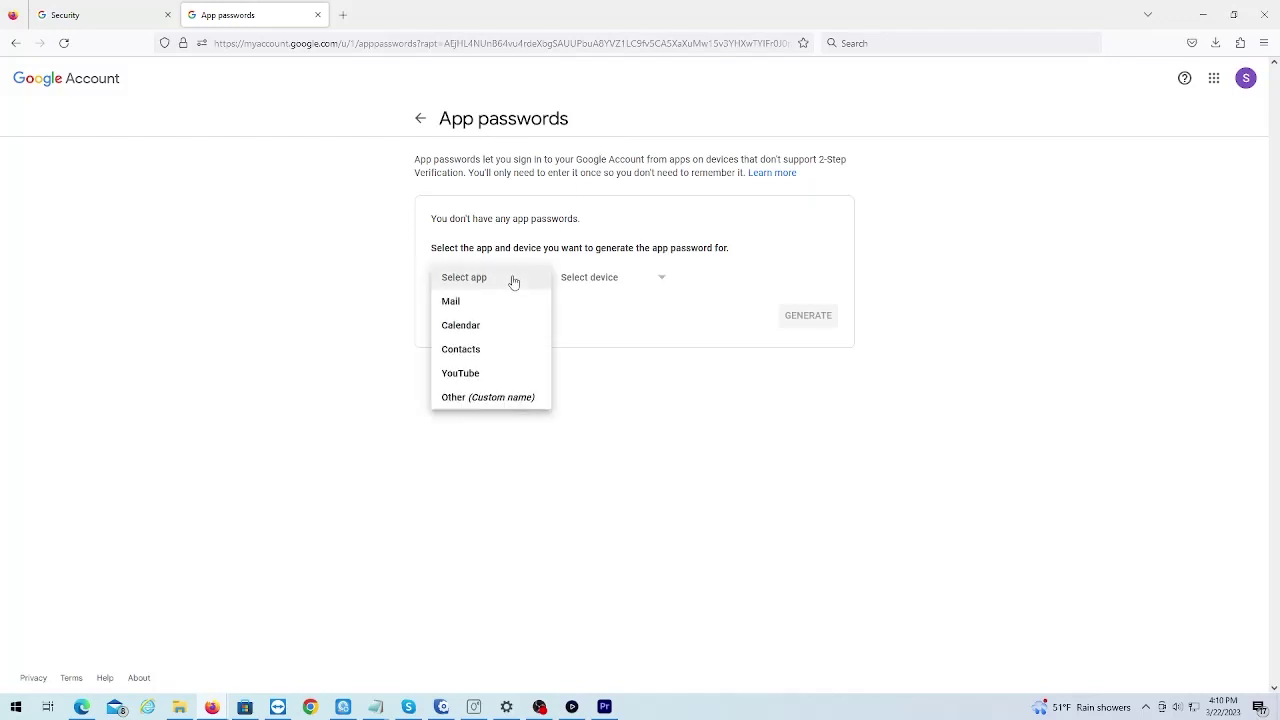
pyautogui.click(475, 401)
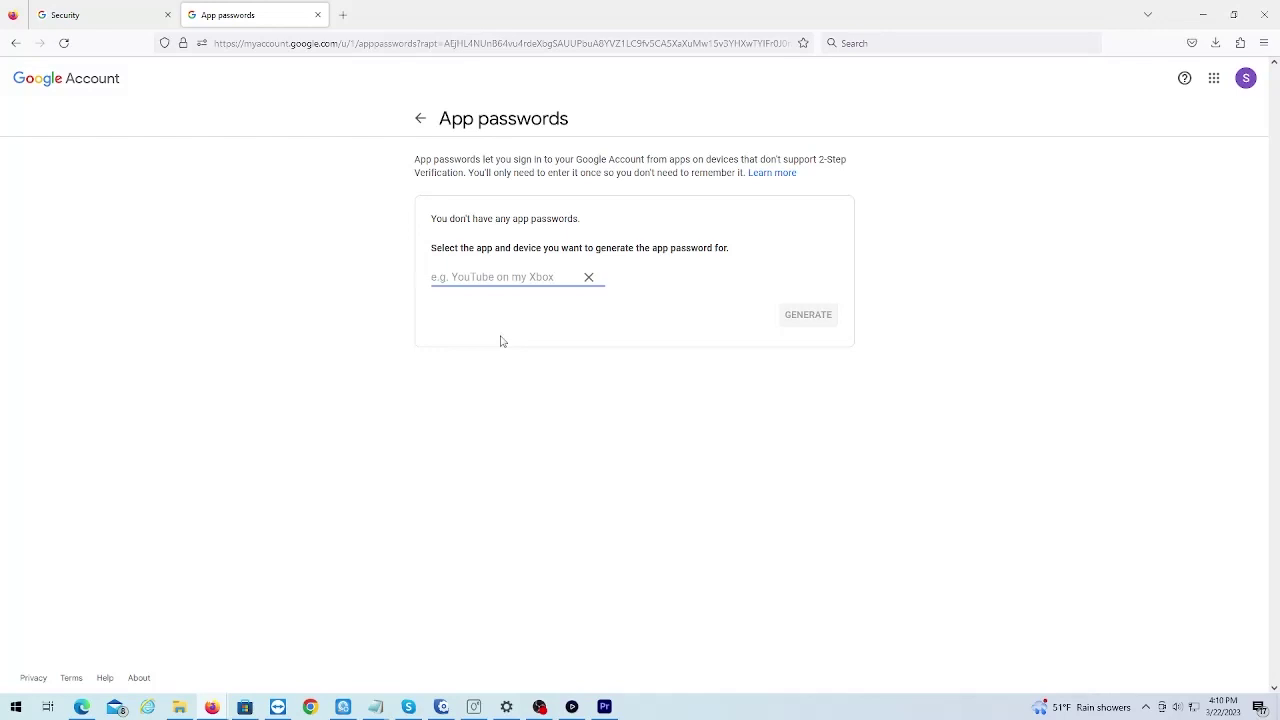
pyautogui.write('xvr')
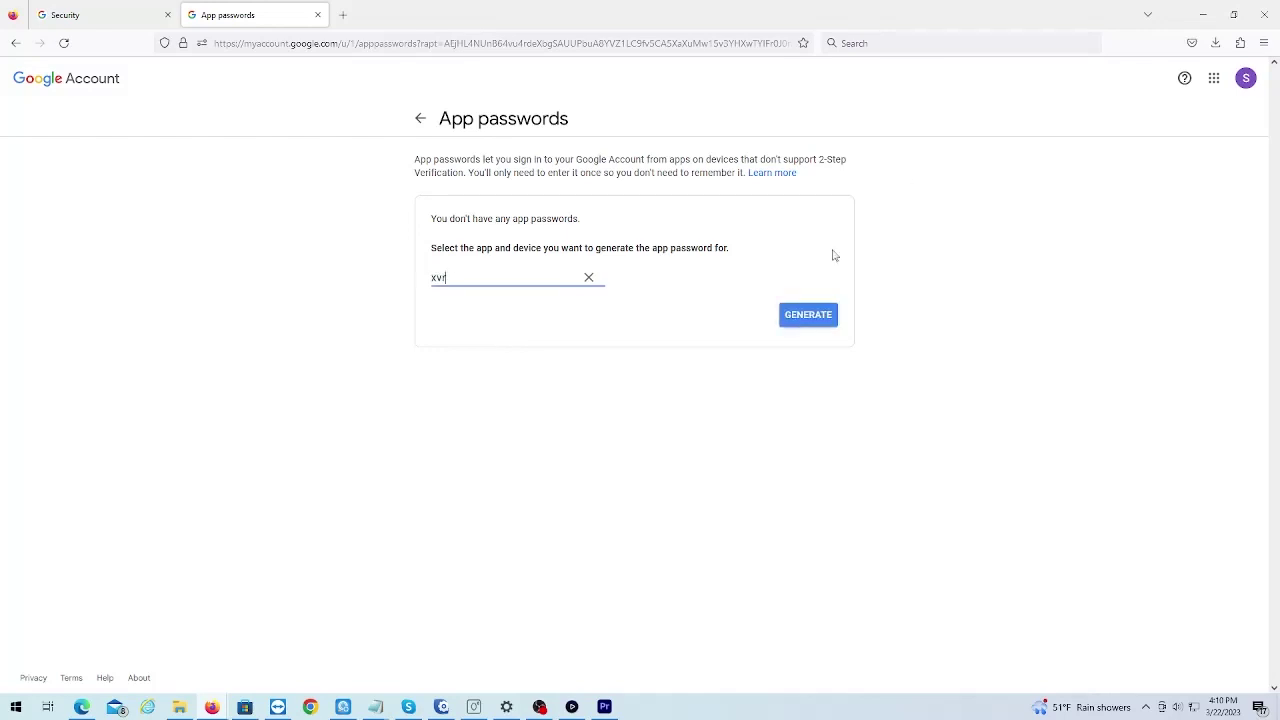
pyautogui.click(818, 322)
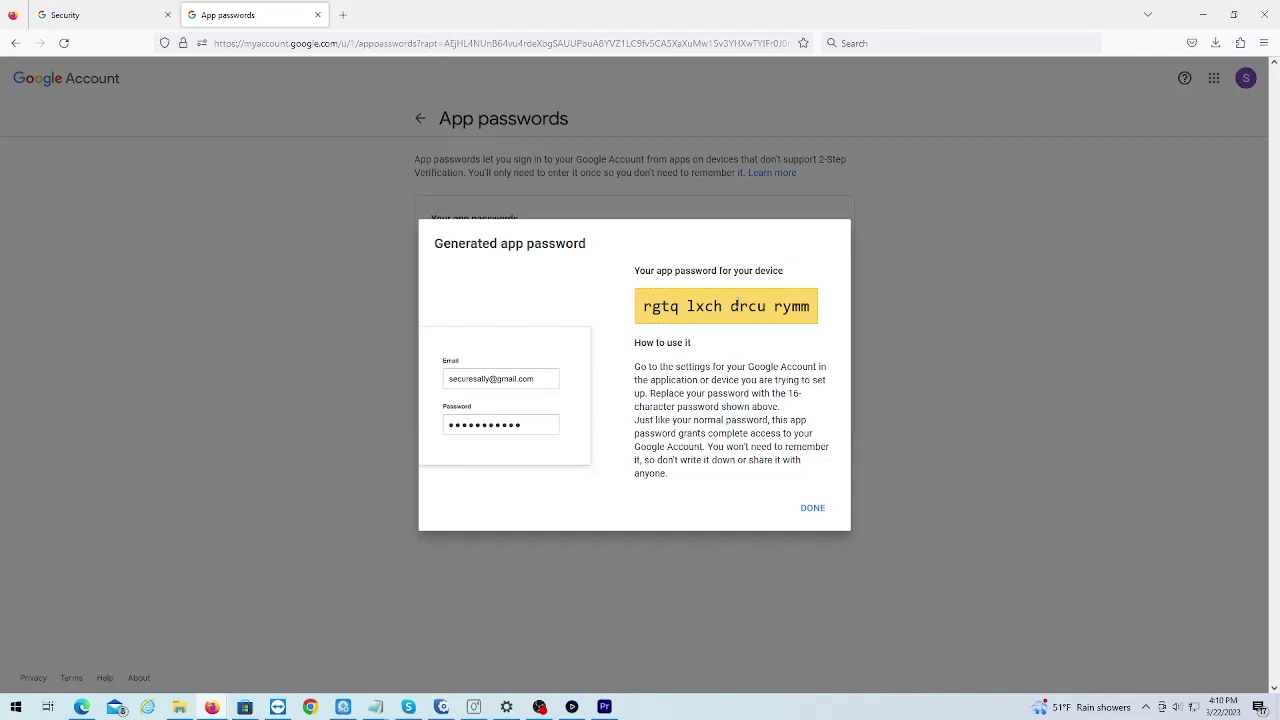
# - Copy the generated app password and paste it into the Notepad note
pyautogui.tripleClick(708, 312)
pyautogui.rightClick(708, 312)
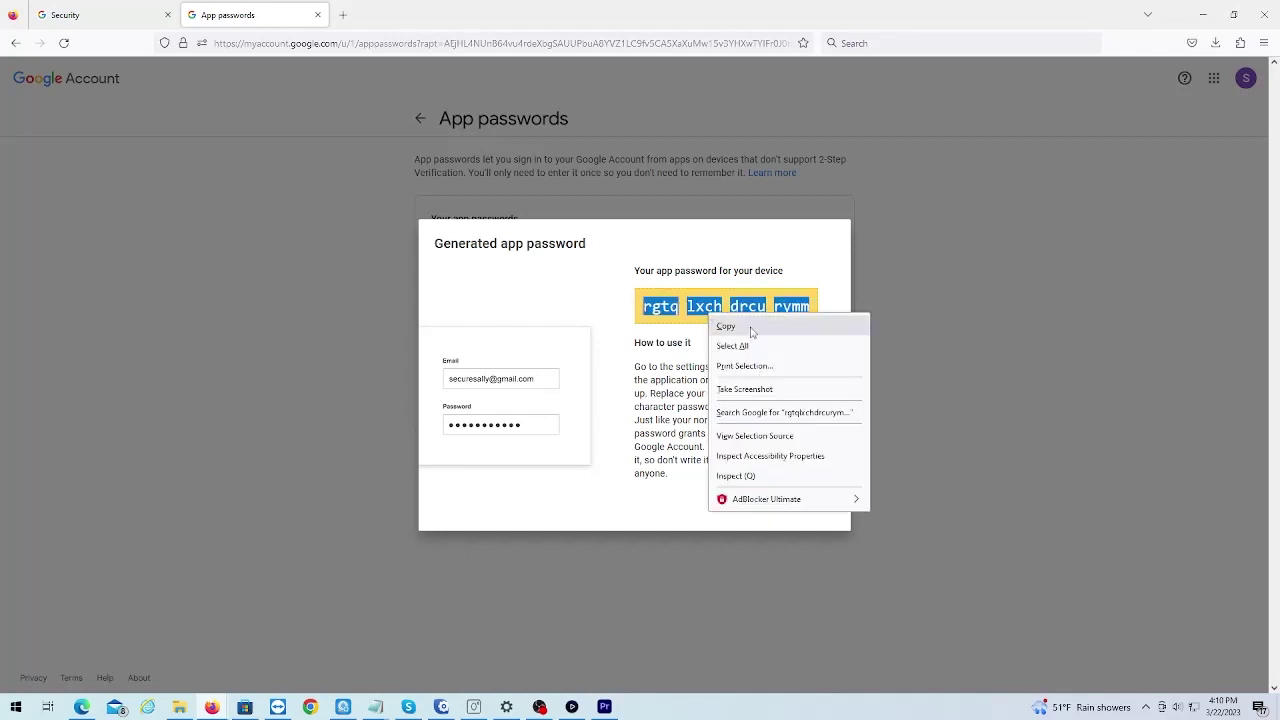
pyautogui.click(752, 331)
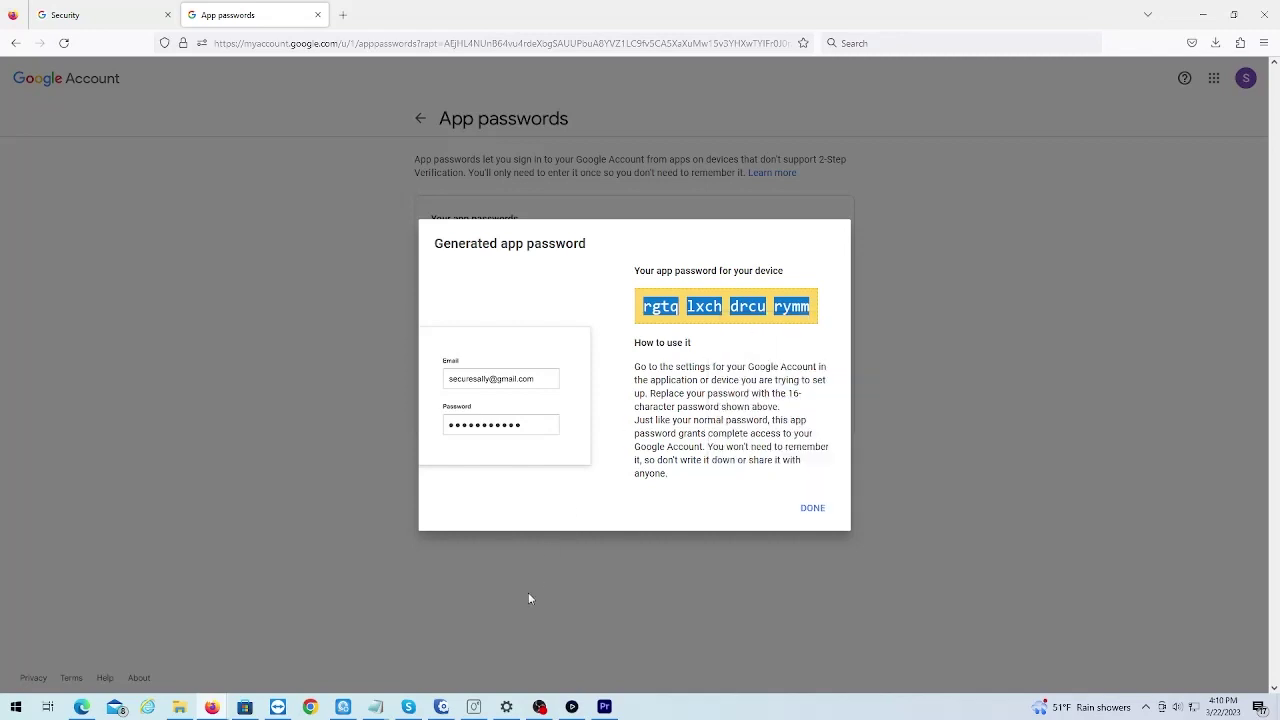
pyautogui.click(375, 707)
pyautogui.click(459, 640)
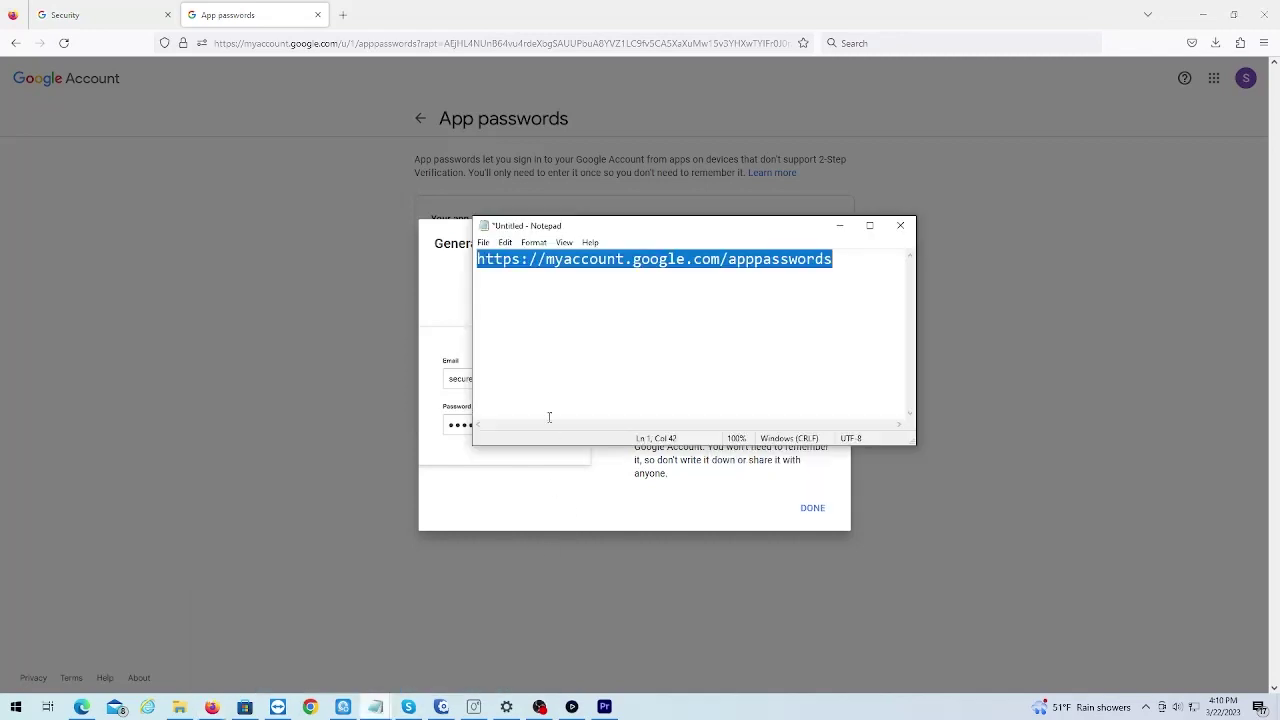
pyautogui.click(537, 309)
pyautogui.rightClick(531, 297)
pyautogui.click(575, 354)
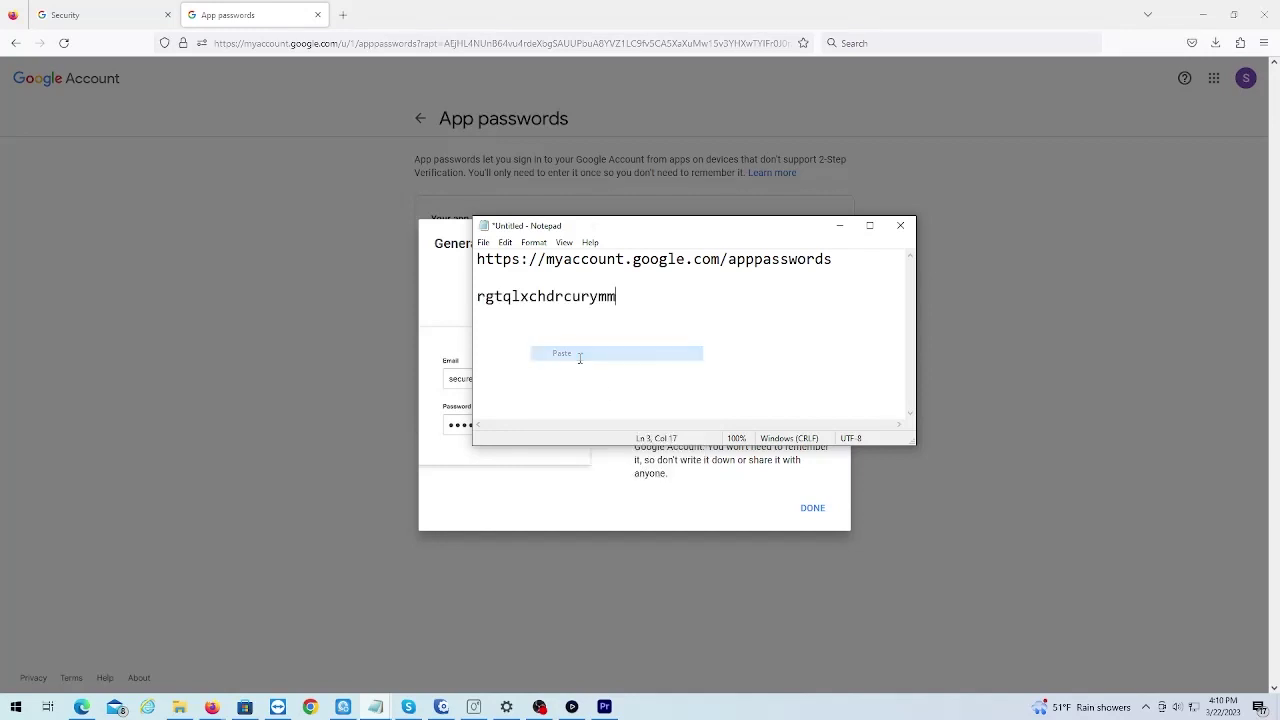
# - Dismiss the generated-password dialog and switch to the XVR login page in Edge
pyautogui.click(839, 225)
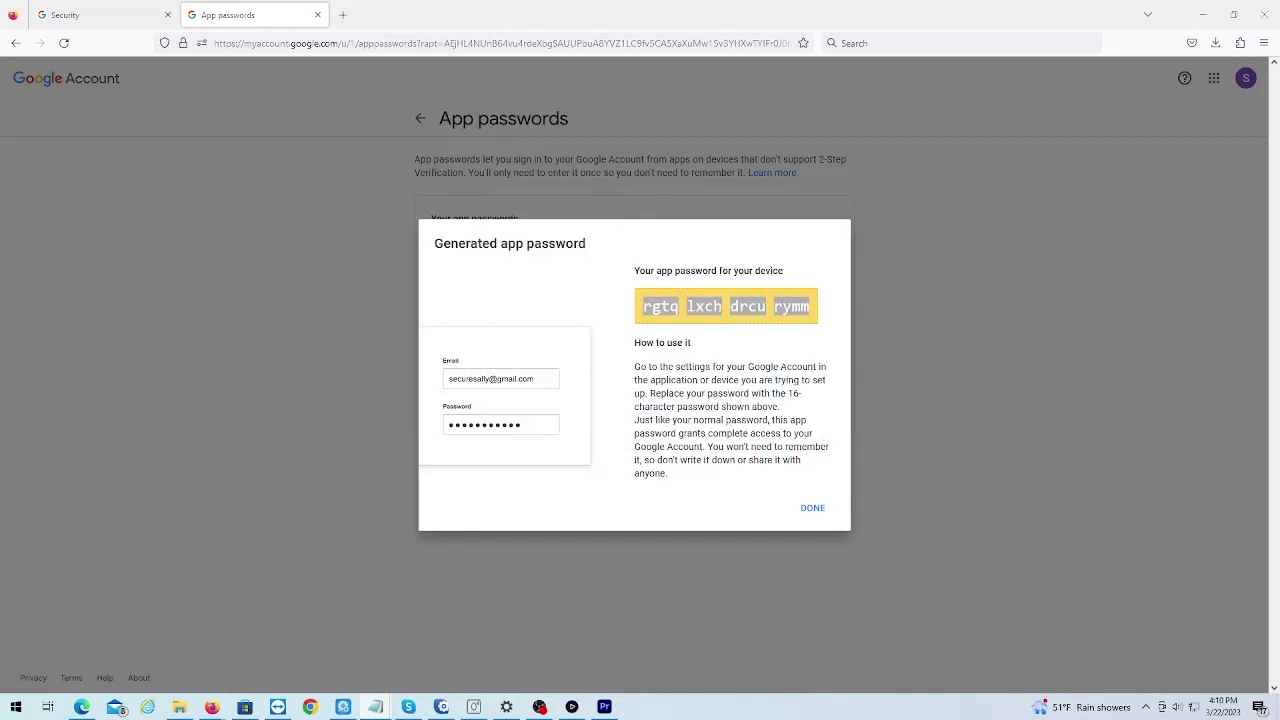
pyautogui.click(812, 508)
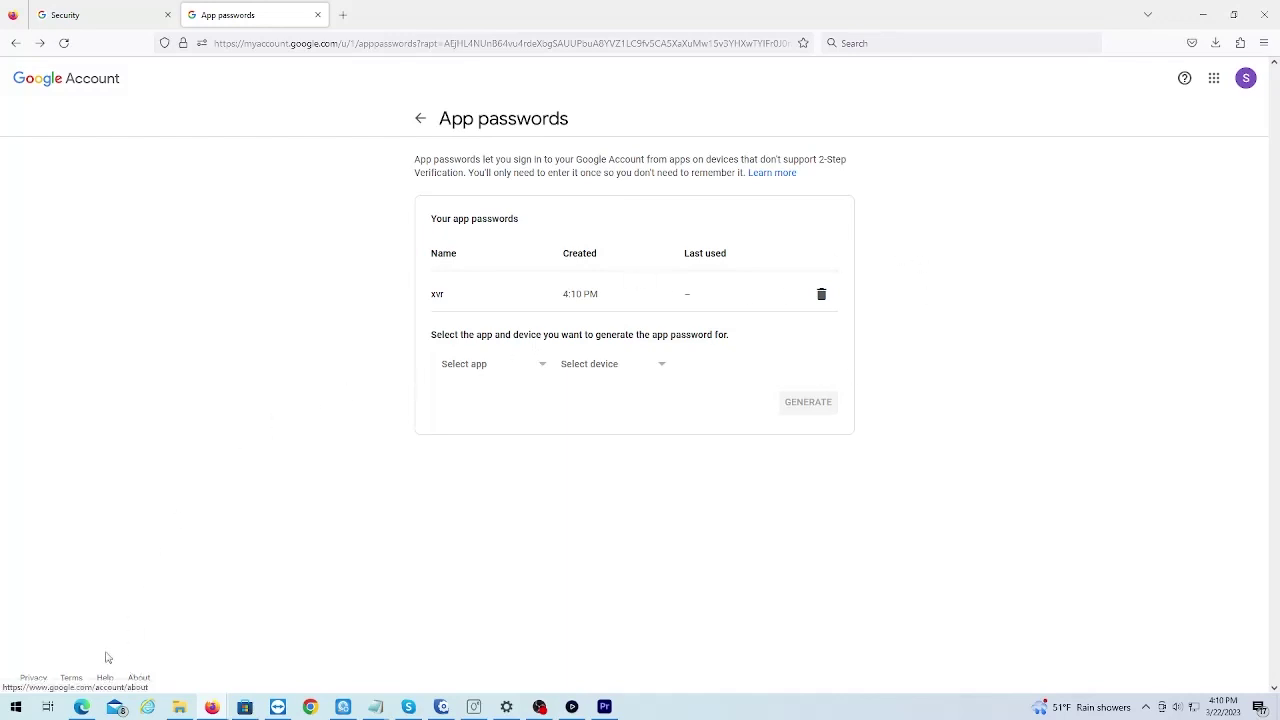
pyautogui.click(82, 707)
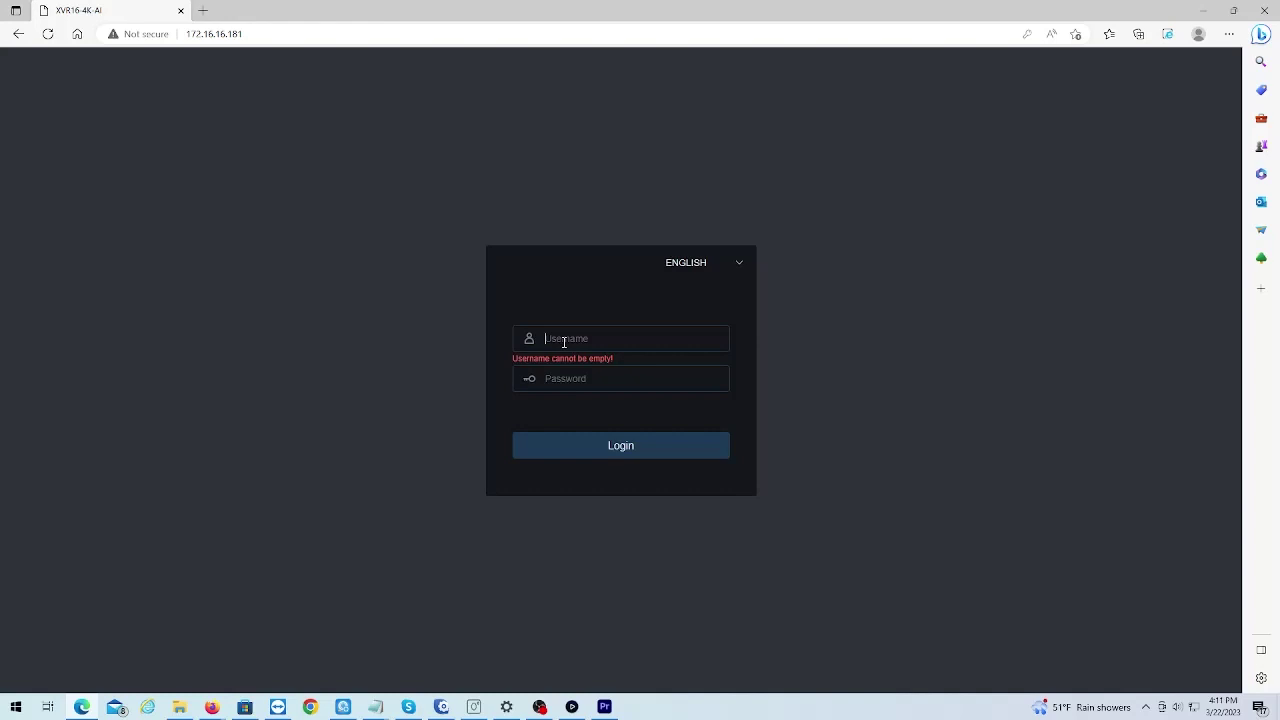
# - Log in to the XVR recorder with the admin account and its password
pyautogui.write('admin')
pyautogui.press('Tab')
pyautogui.write('123456')
pyautogui.press('Return')
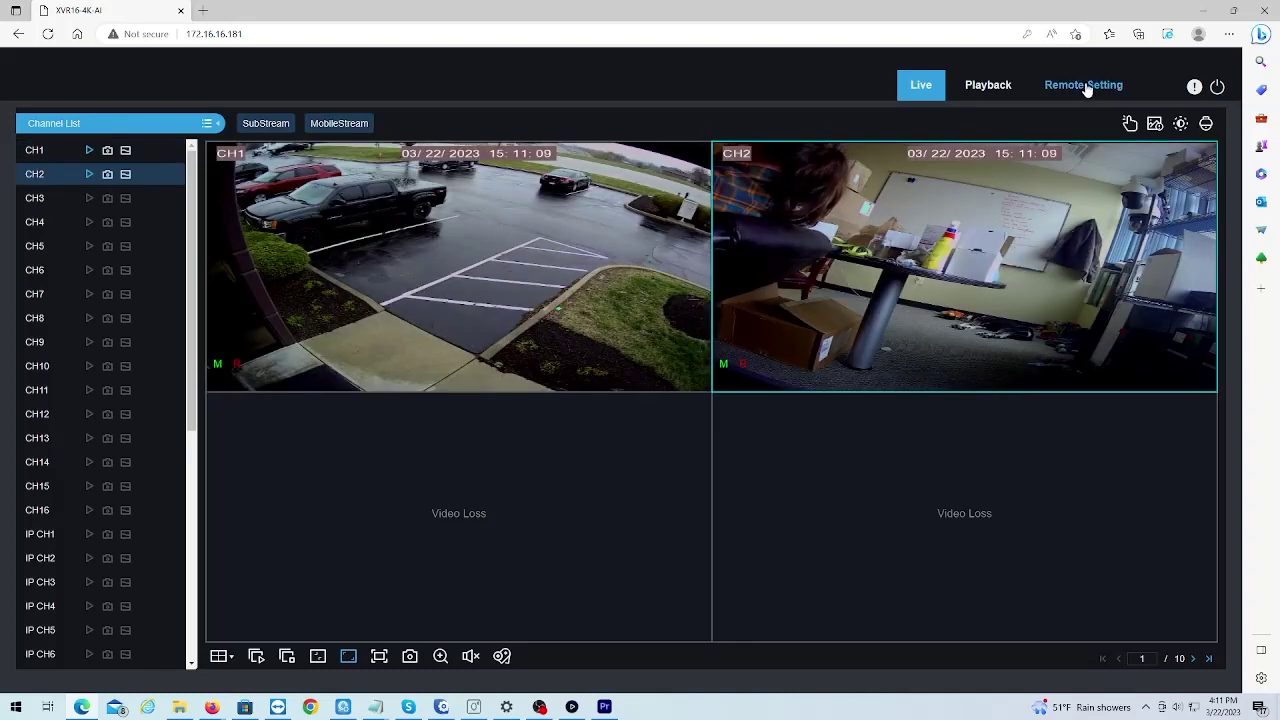
# - Go to Remote Setting > Network > Email and switch email sending on
pyautogui.click(1087, 87)
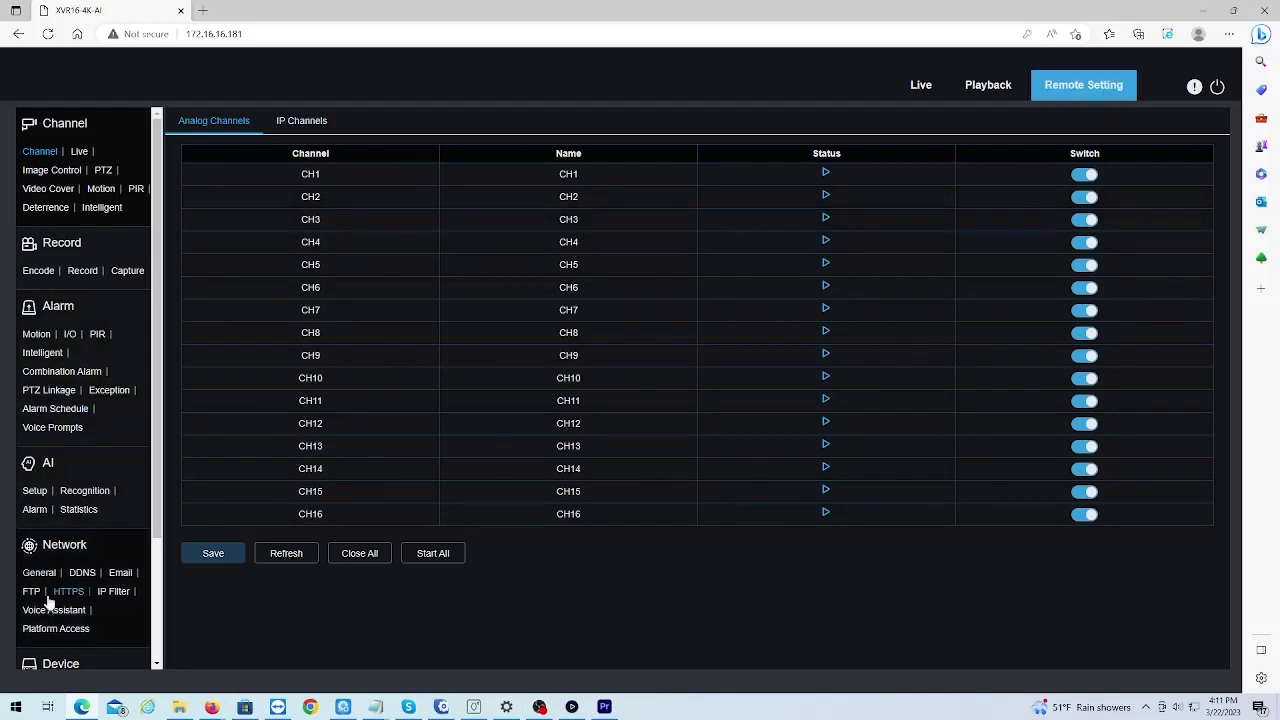
pyautogui.click(118, 578)
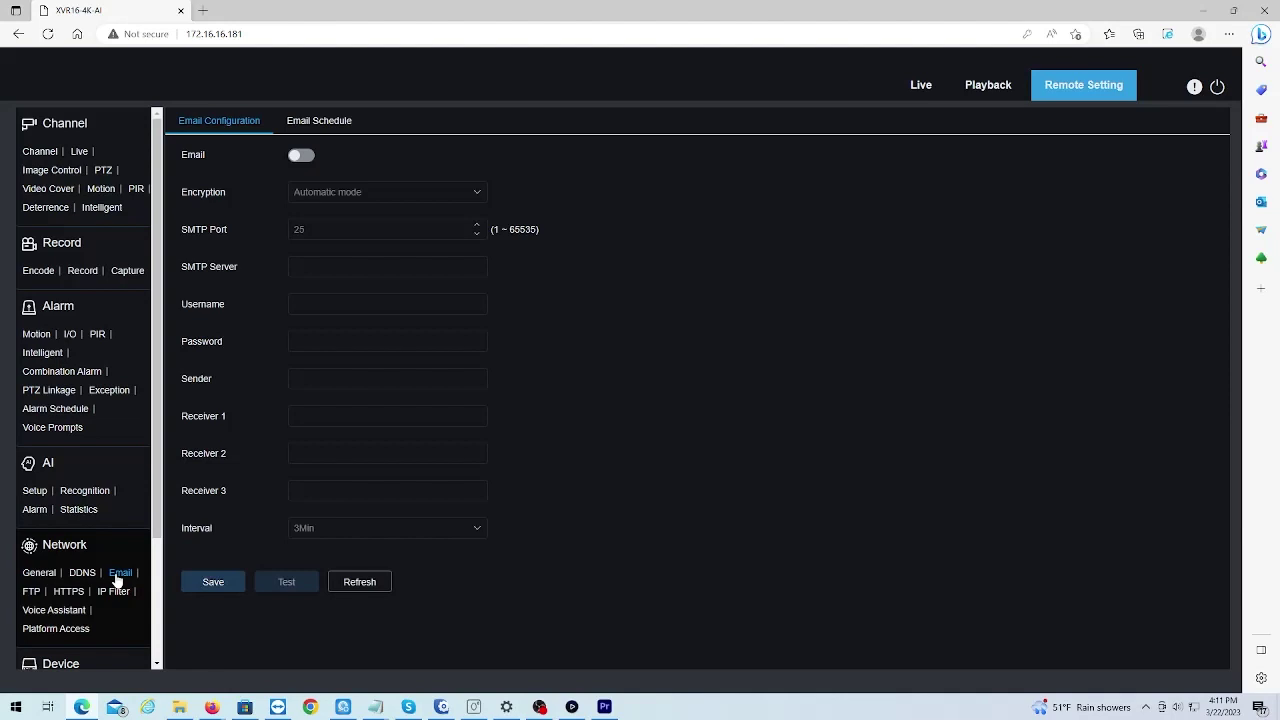
pyautogui.click(301, 157)
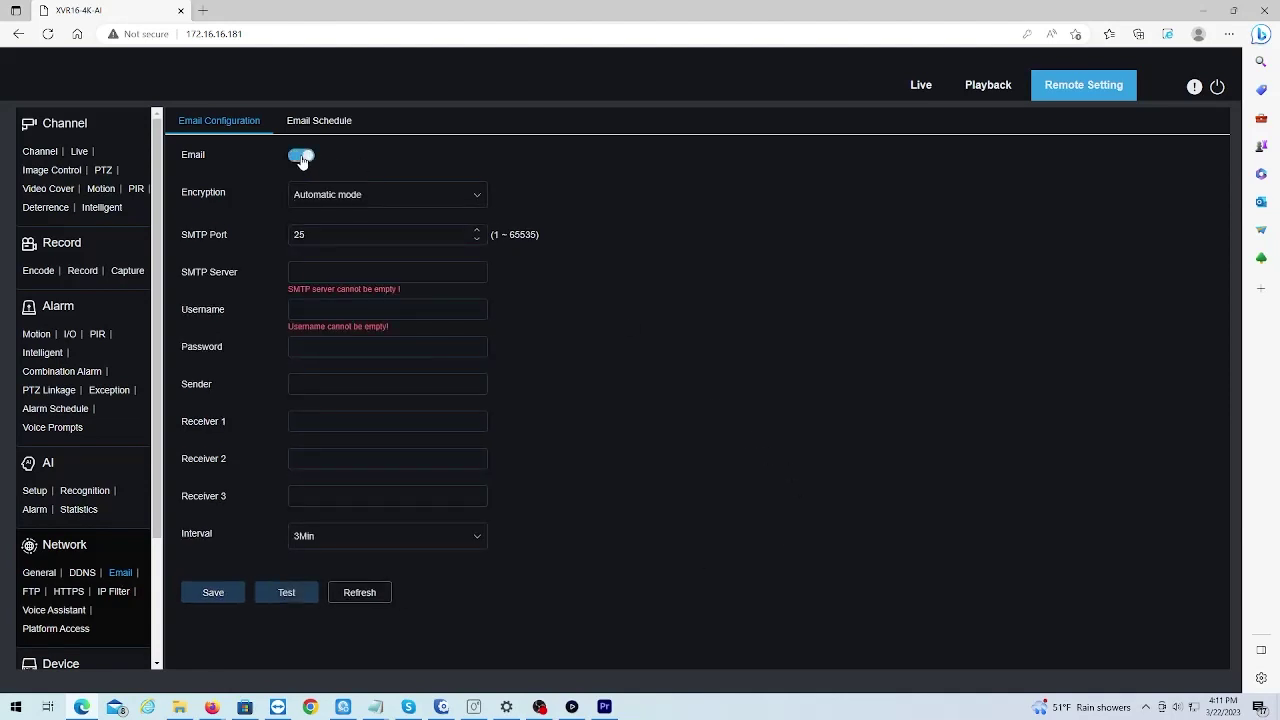
# - Set SMTP port 465 and server smtp.gmail.com, and enter the Gmail address as username
pyautogui.doubleClick(345, 231)
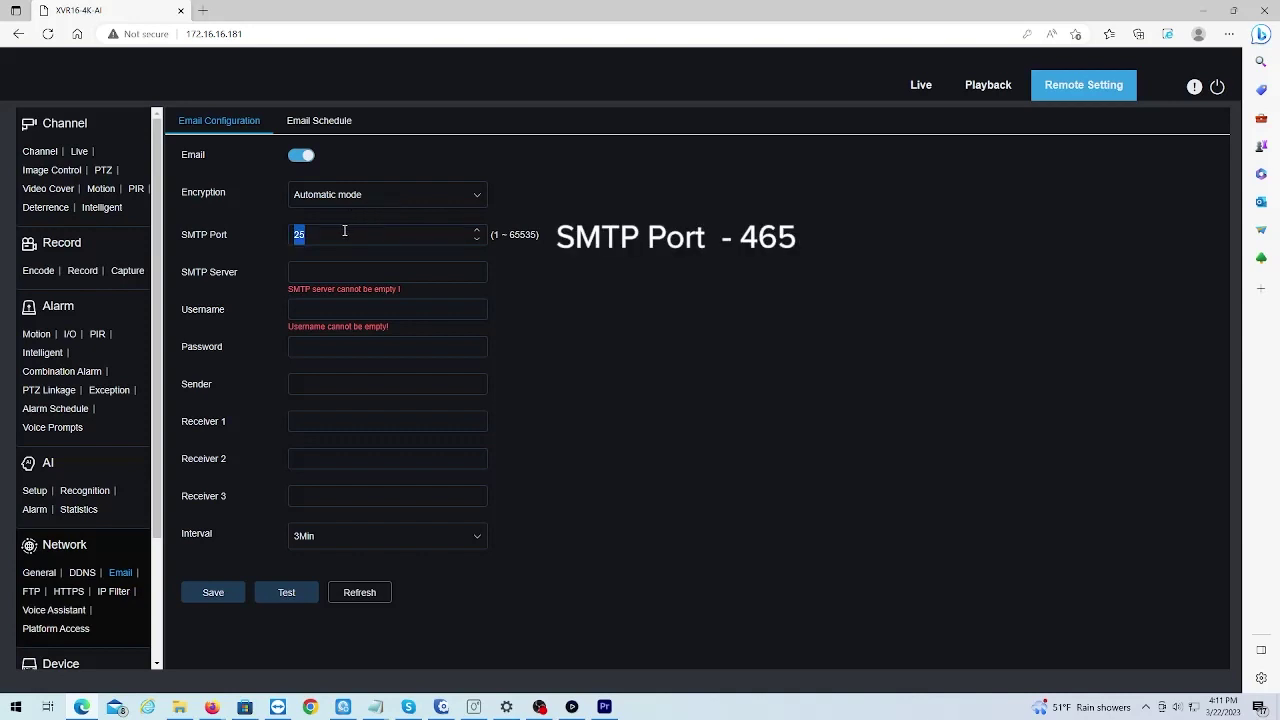
pyautogui.write('465')
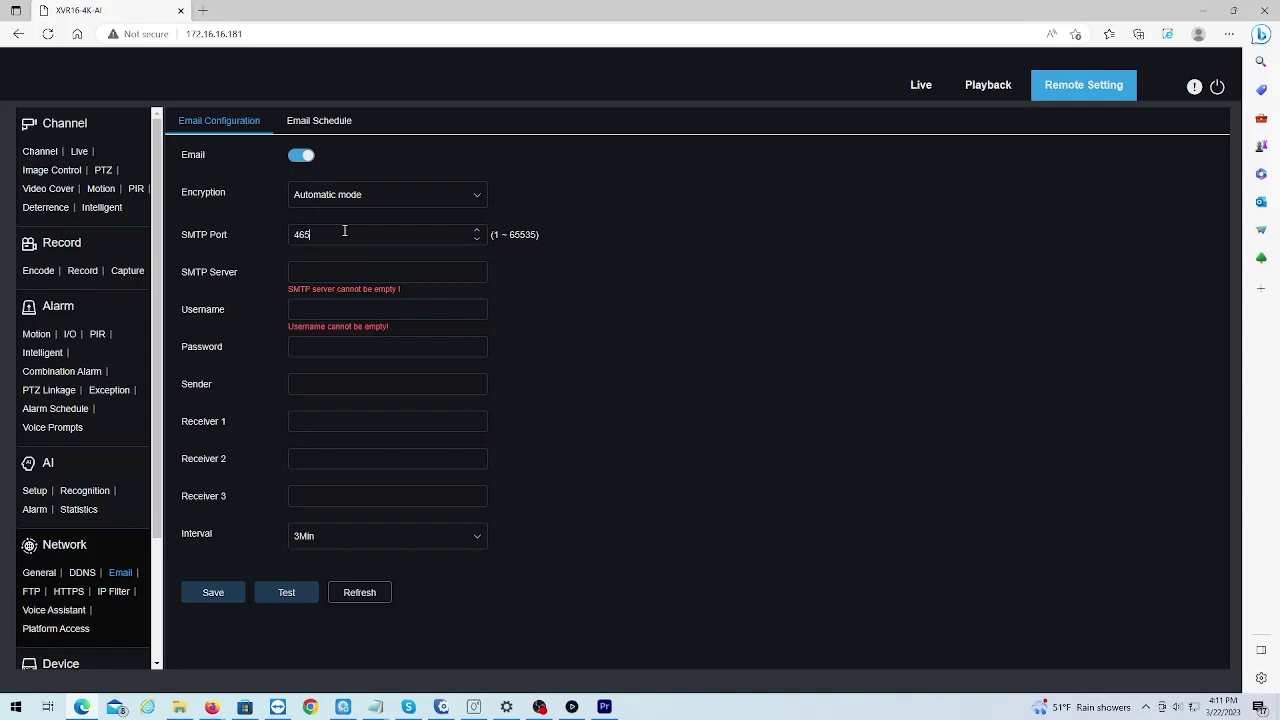
pyautogui.click(327, 277)
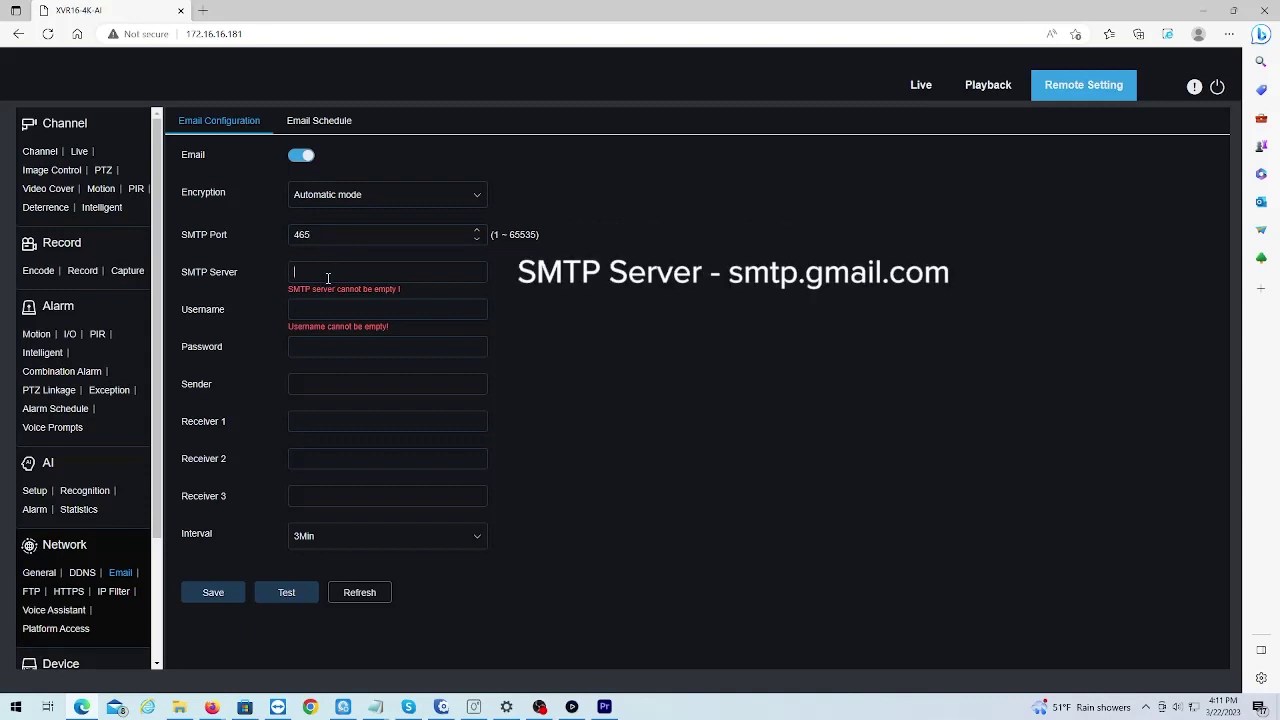
pyautogui.write('smtp.gmail.com')
pyautogui.click(321, 314)
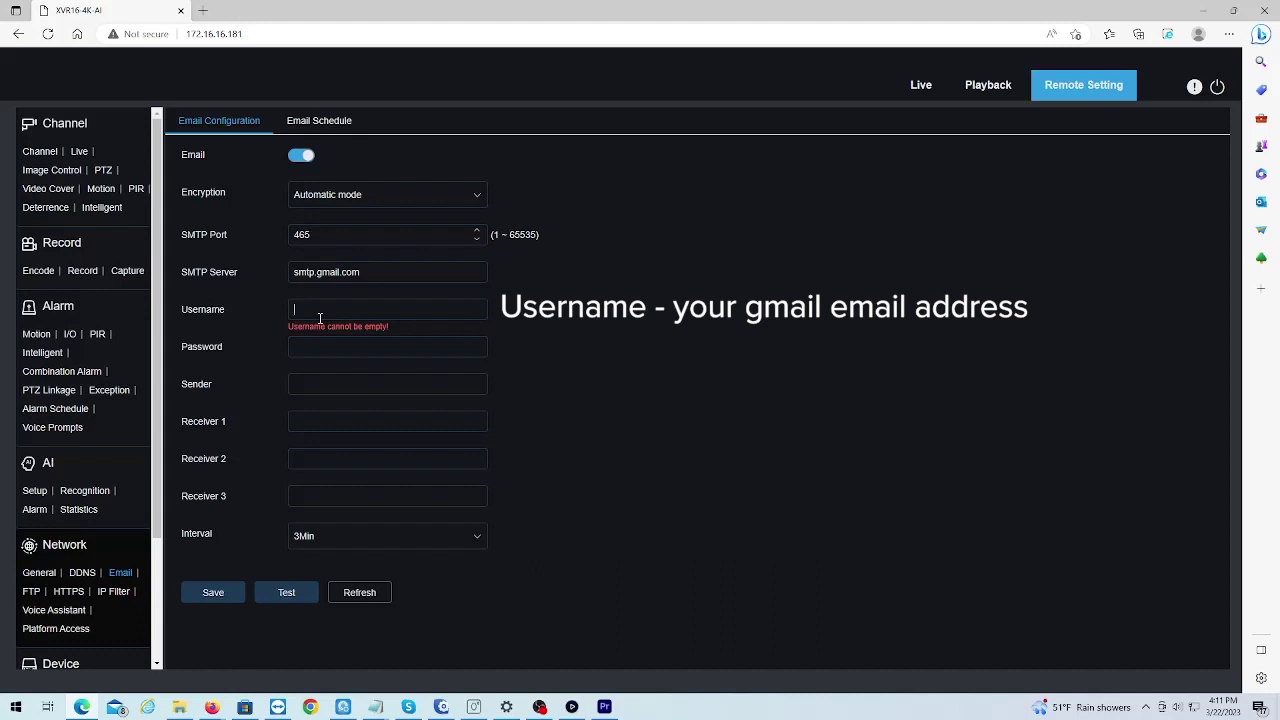
pyautogui.click(329, 343)
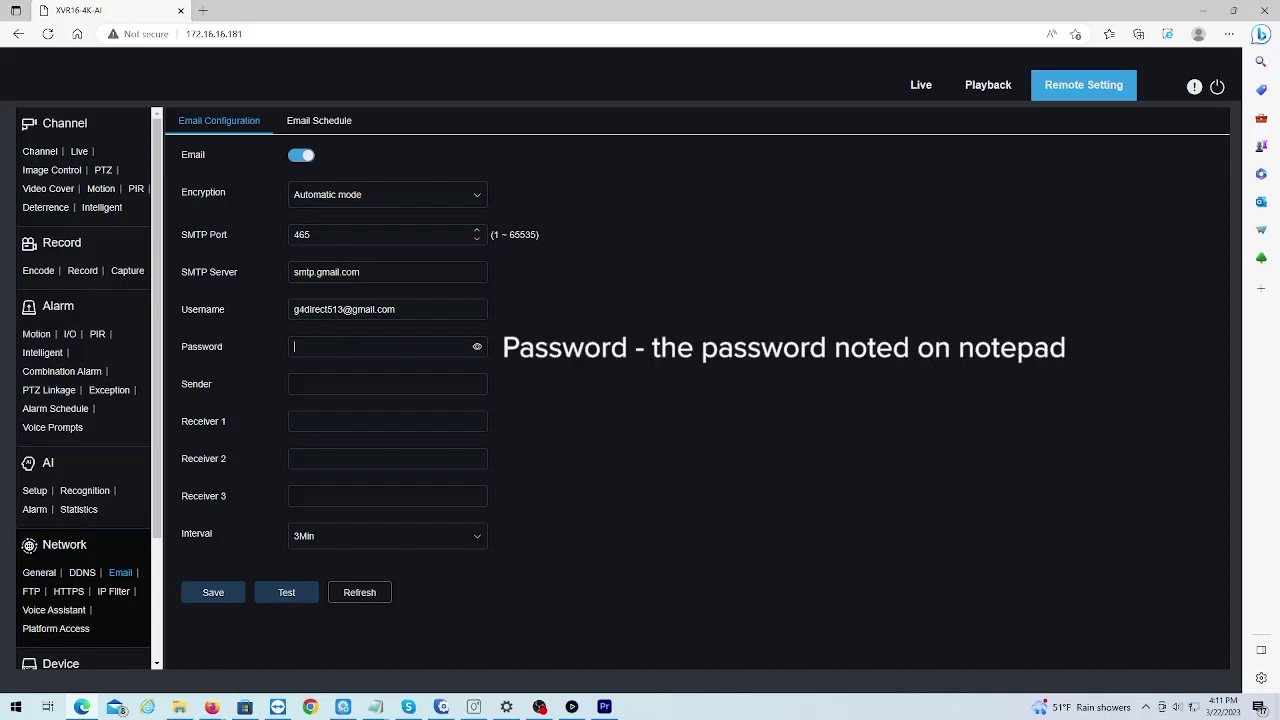
pyautogui.moveTo(778, 238); pyautogui.dragTo(677, 242)
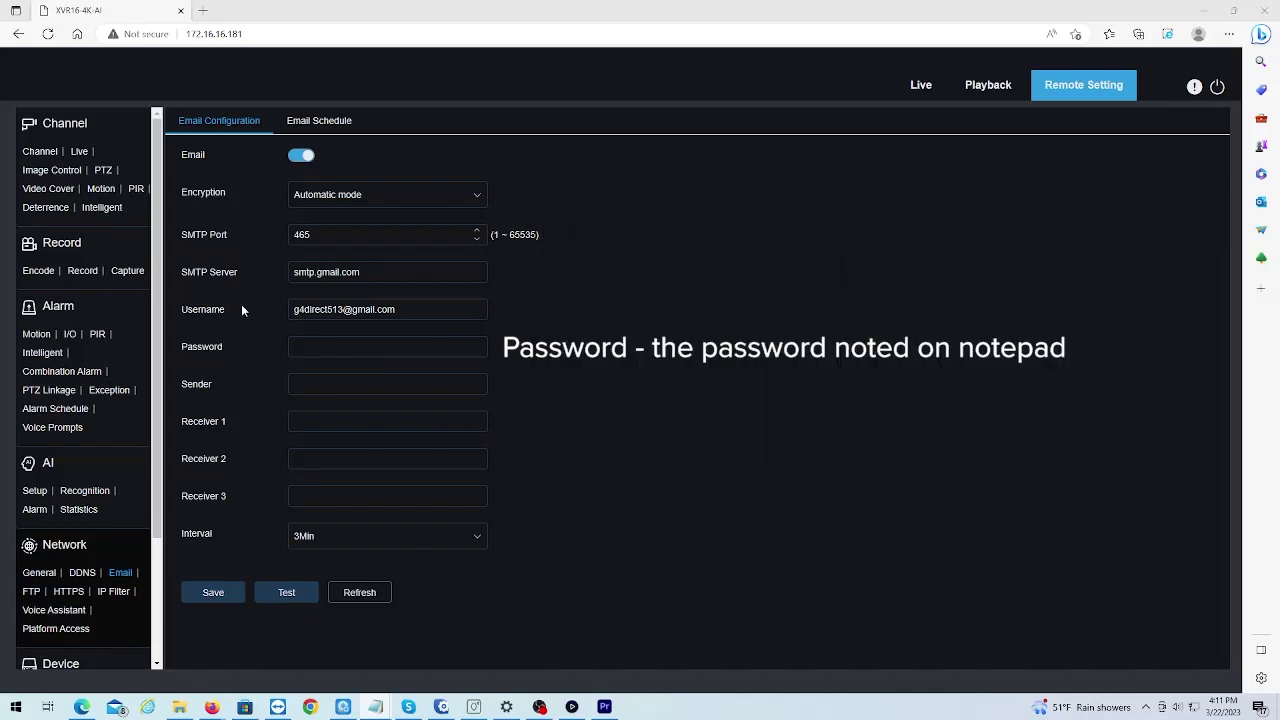
# - Enter the app password, sender name 'test' and the Gmail address as Receiver 1, then save
pyautogui.click(313, 347)
pyautogui.write('••••••••')
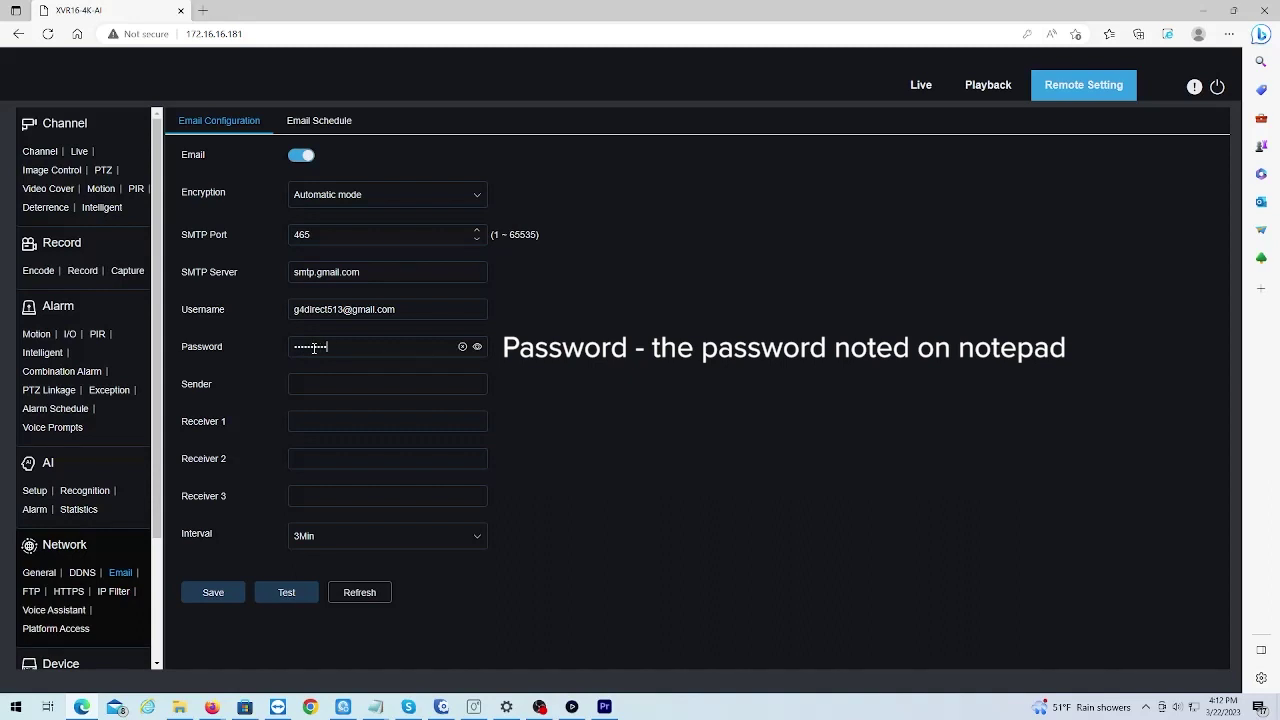
pyautogui.write('•••••')
pyautogui.click(477, 347)
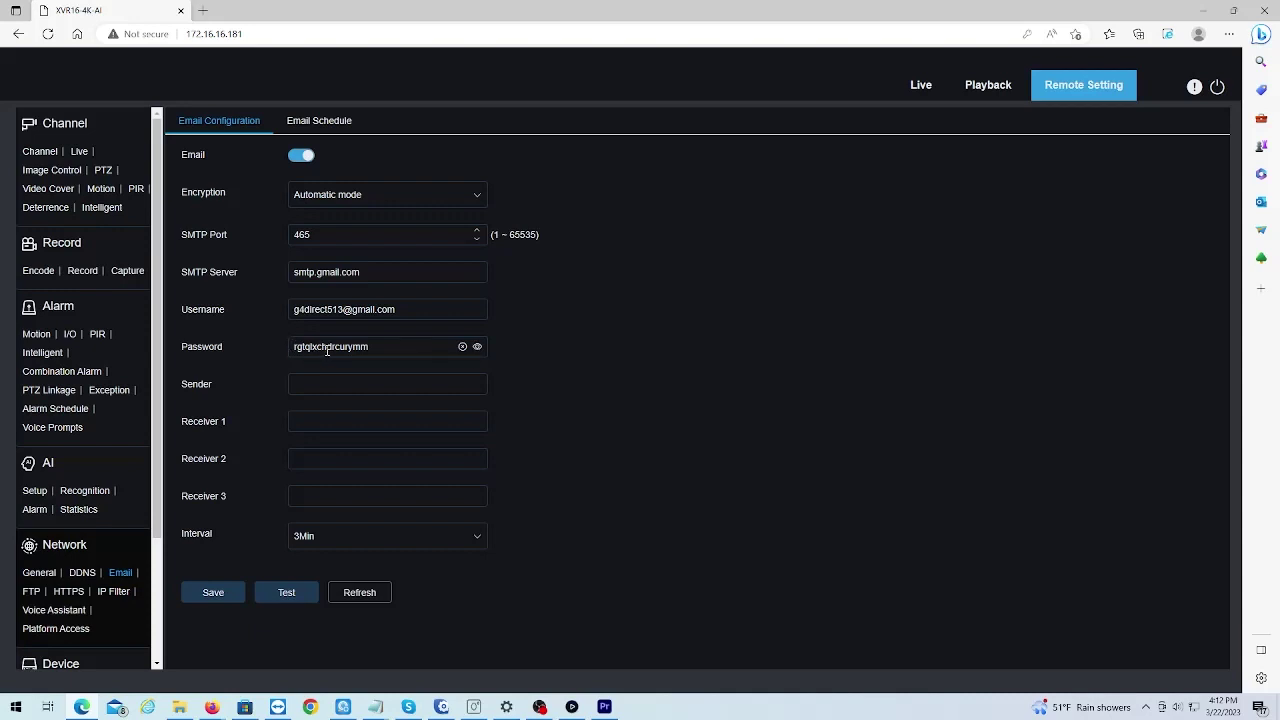
pyautogui.click(318, 384)
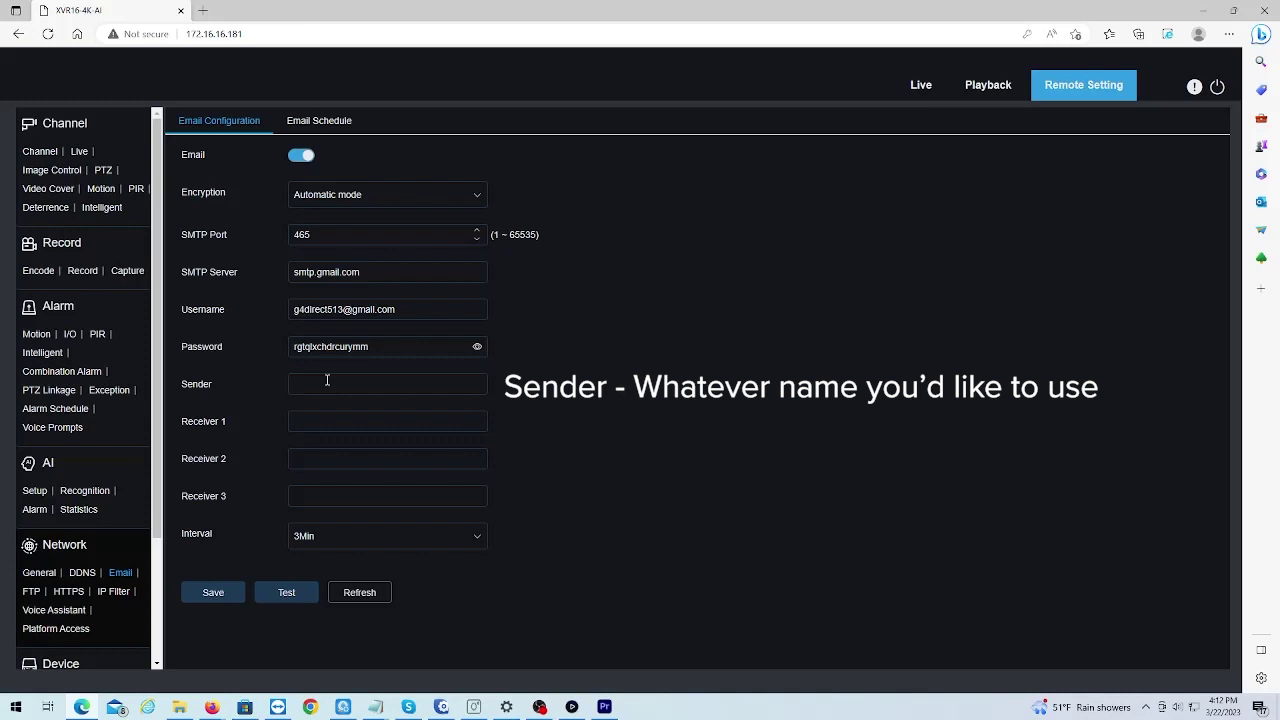
pyautogui.write('test')
pyautogui.press('Tab')
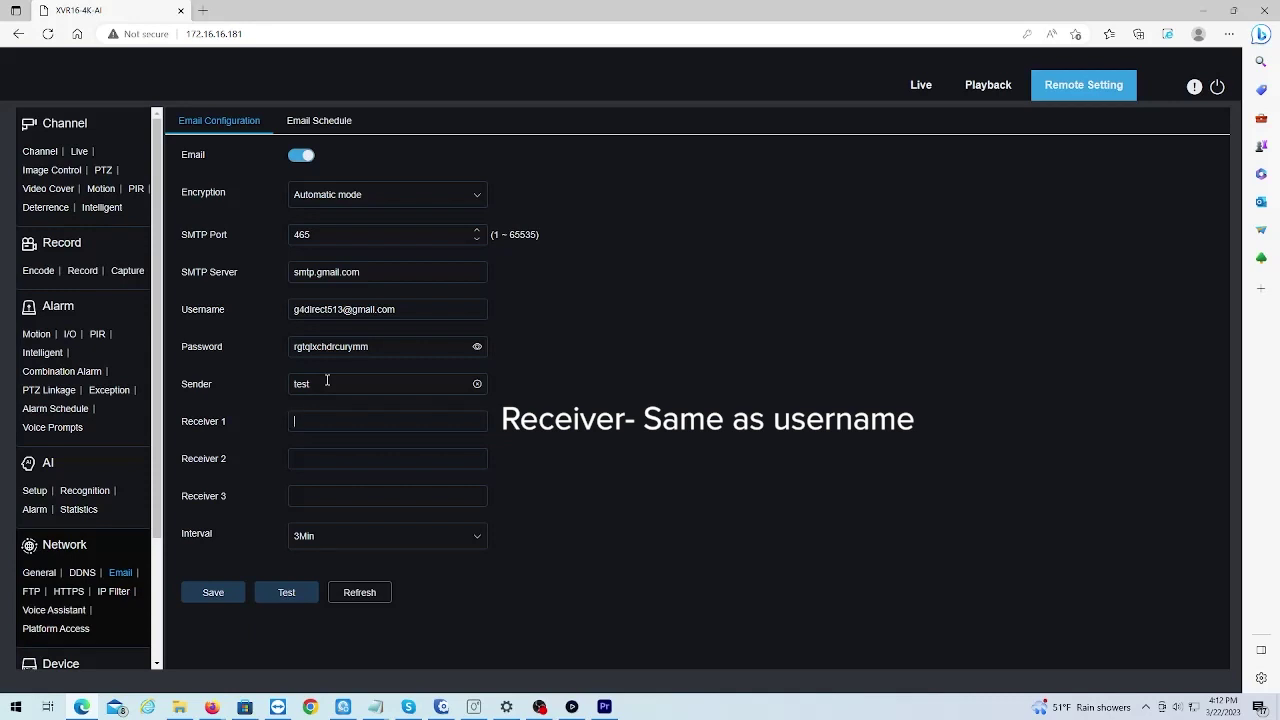
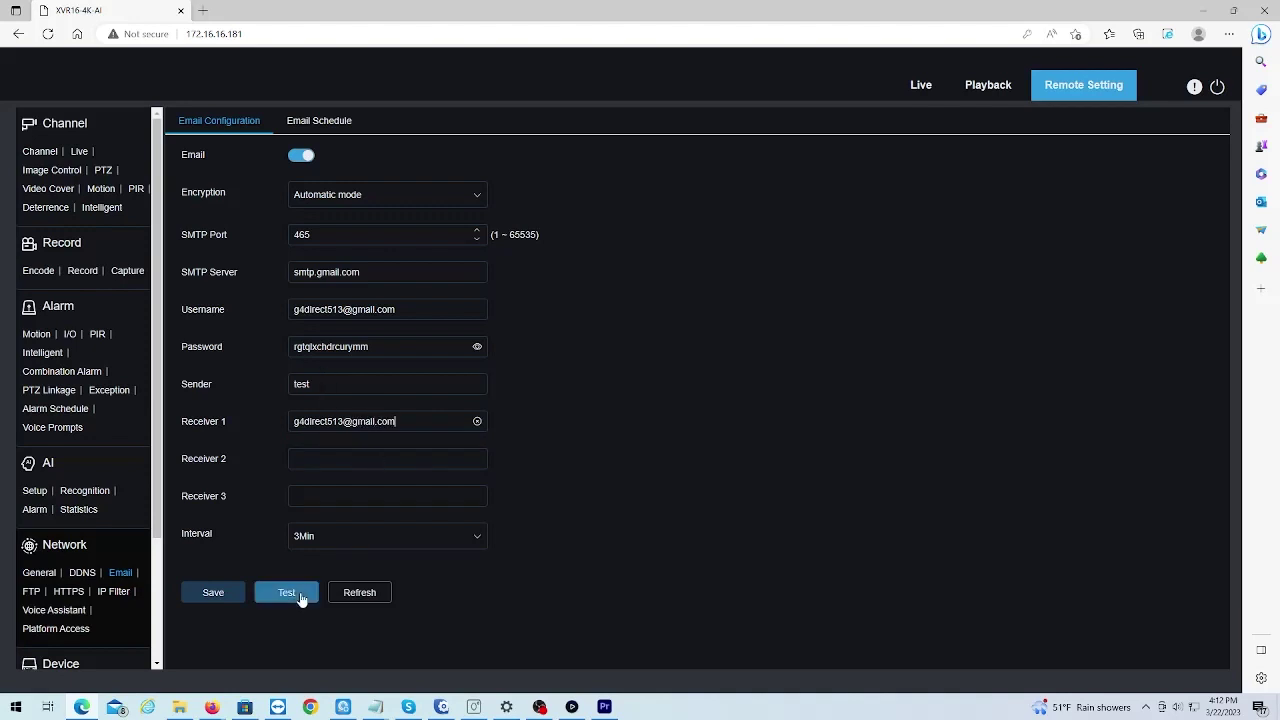
pyautogui.click(226, 594)
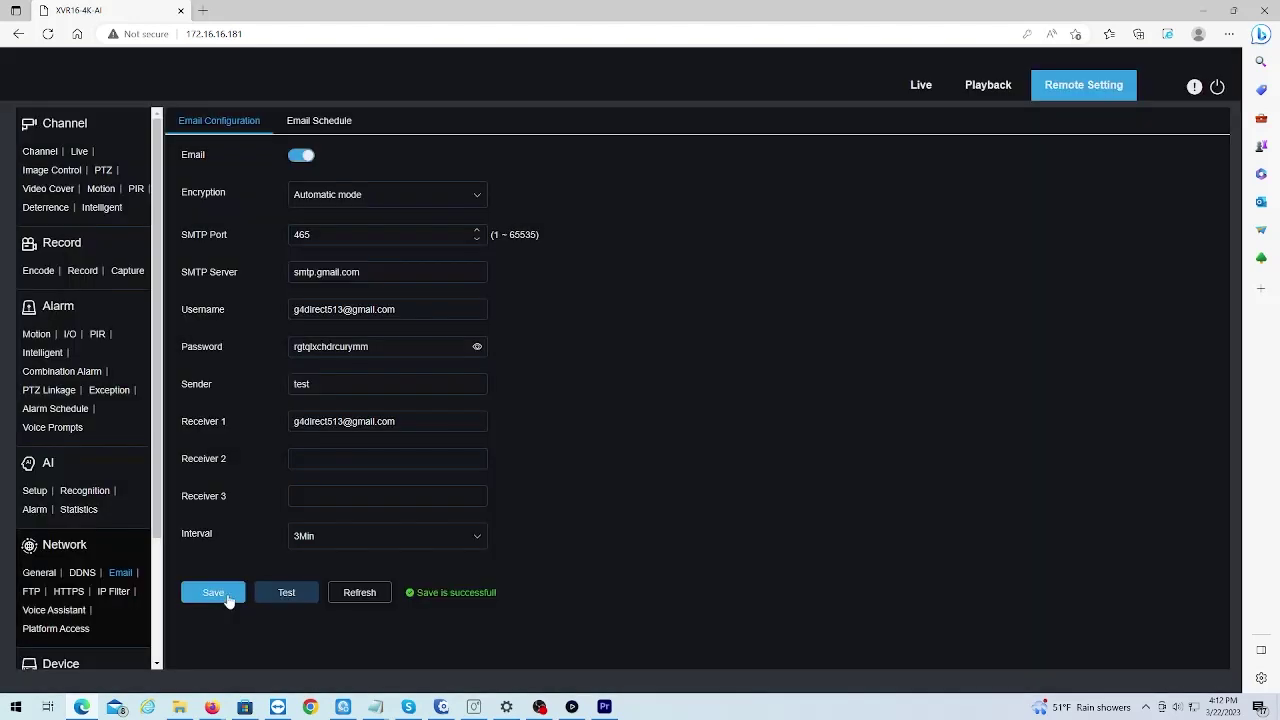
# - Send a test email and dismiss the 'Email Test Successful' confirmation
pyautogui.click(289, 598)
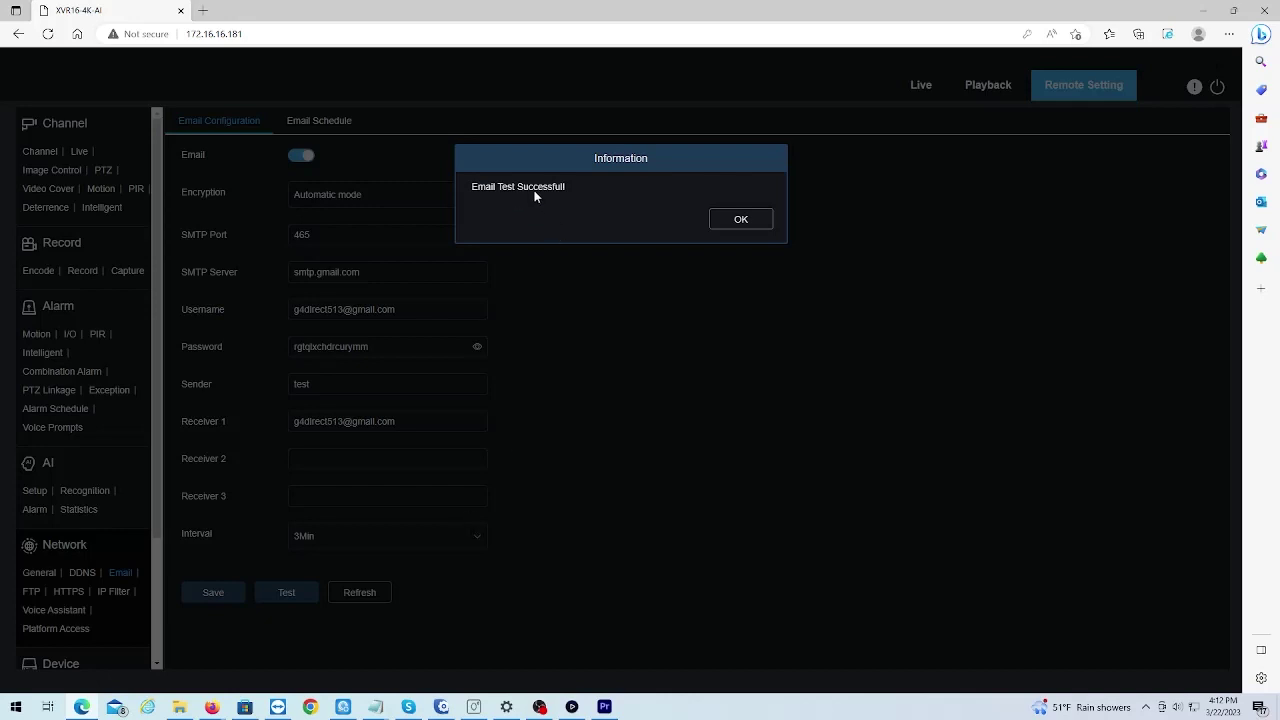
pyautogui.click(752, 221)
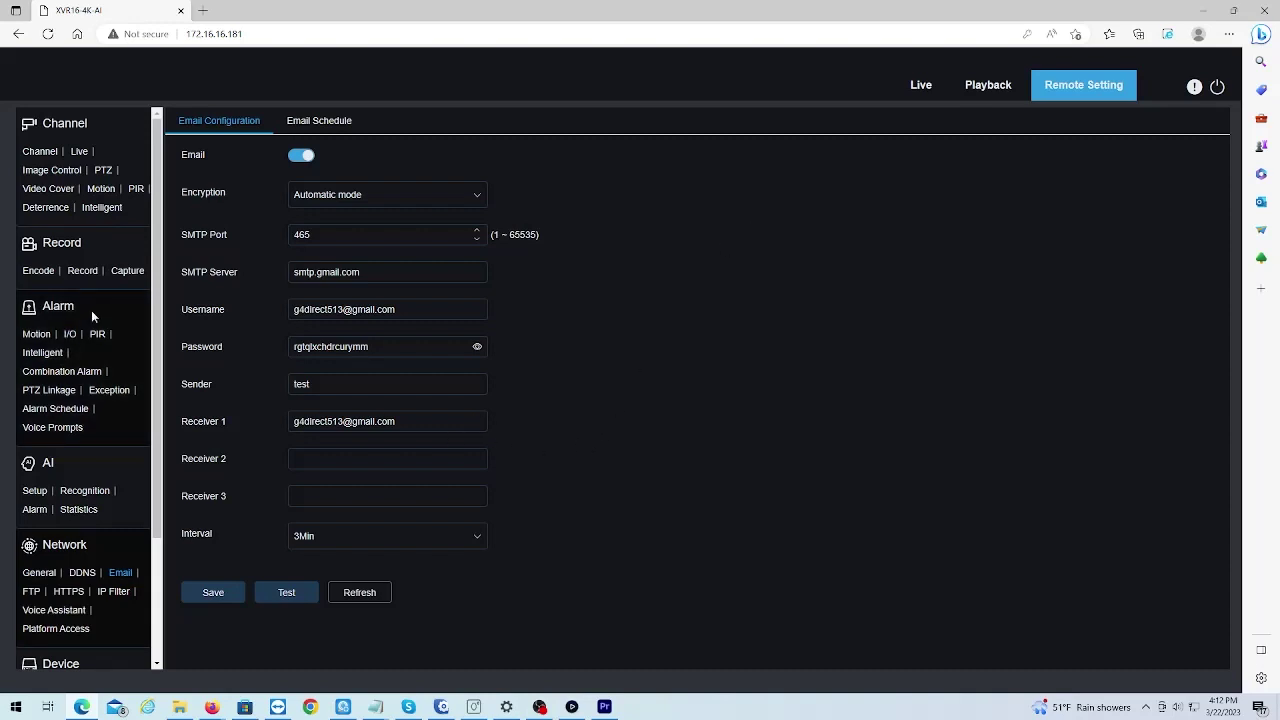
# - Enable CH1 cloud storage on Google Drive with Automatic overwrite, then start cloud activation
pyautogui.scroll(-3, 92, 316)
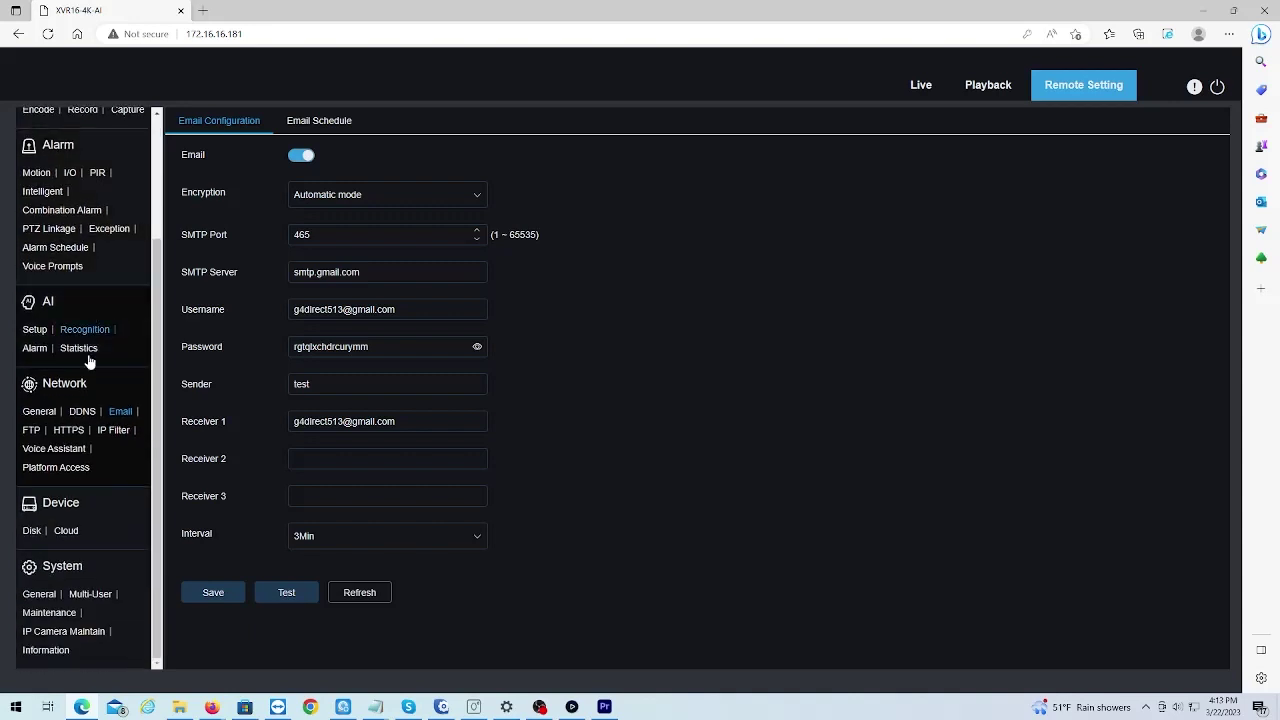
pyautogui.click(68, 530)
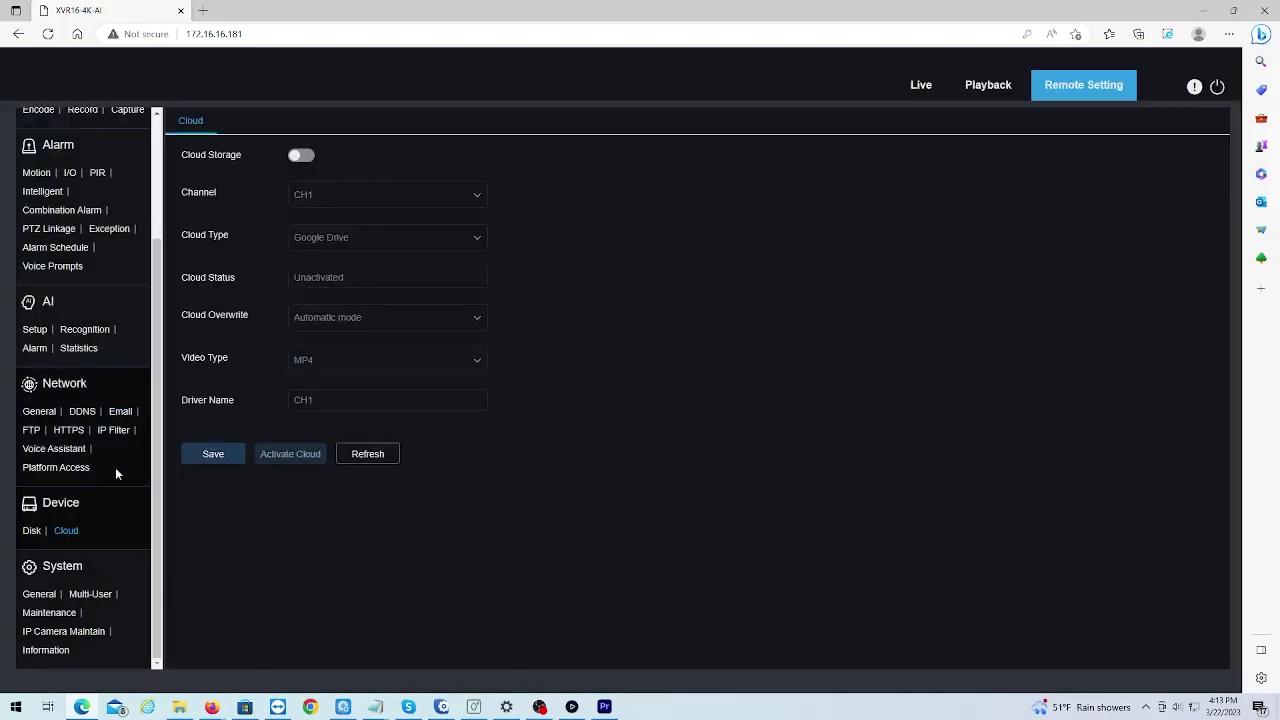
pyautogui.click(301, 156)
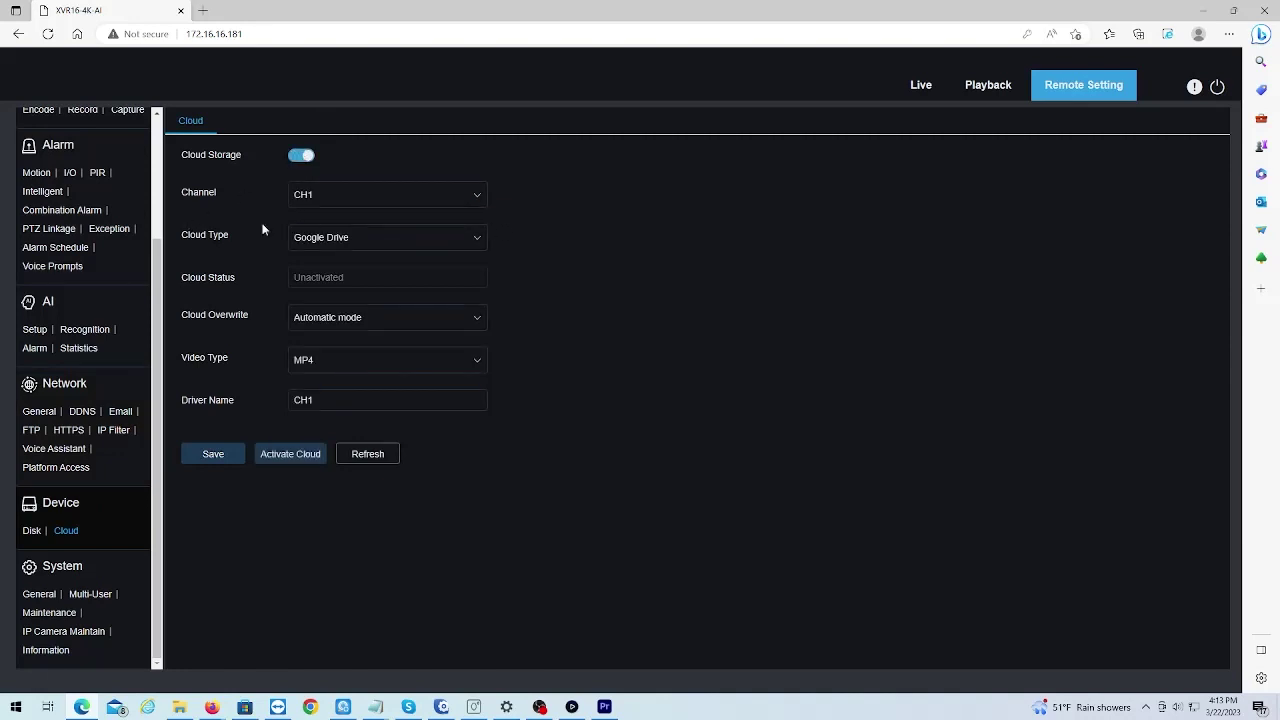
pyautogui.click(346, 244)
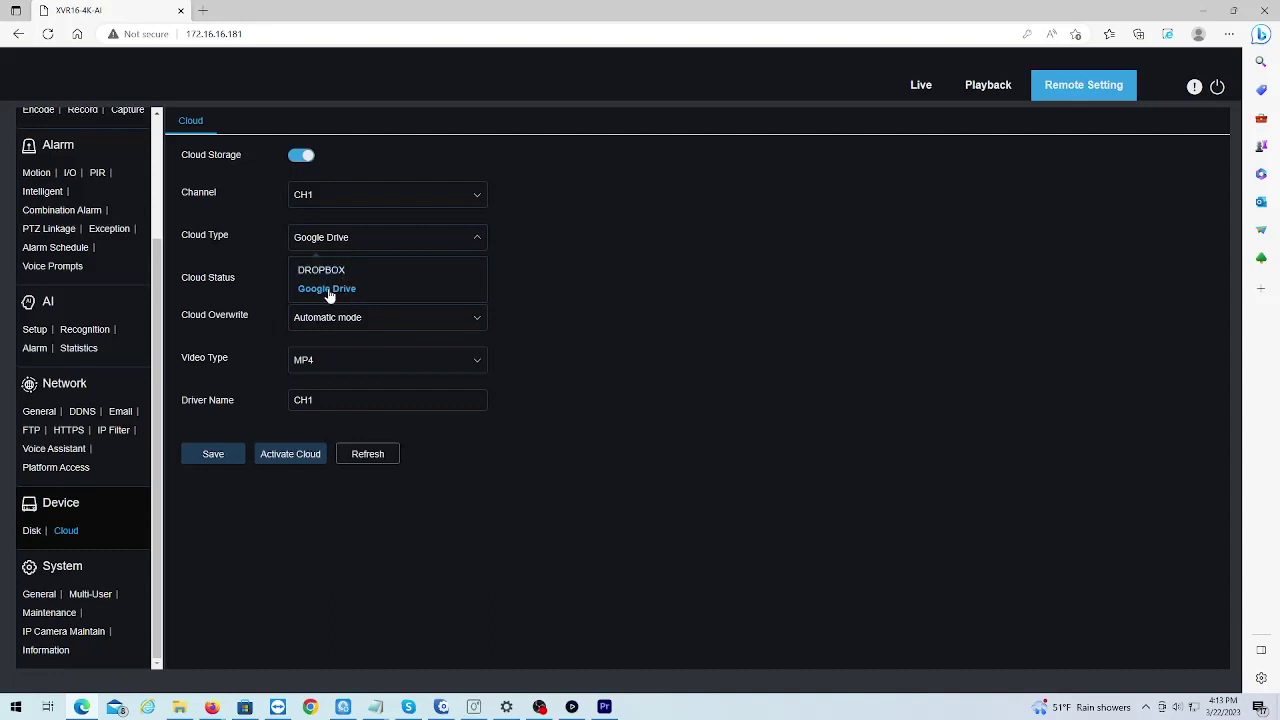
pyautogui.click(328, 289)
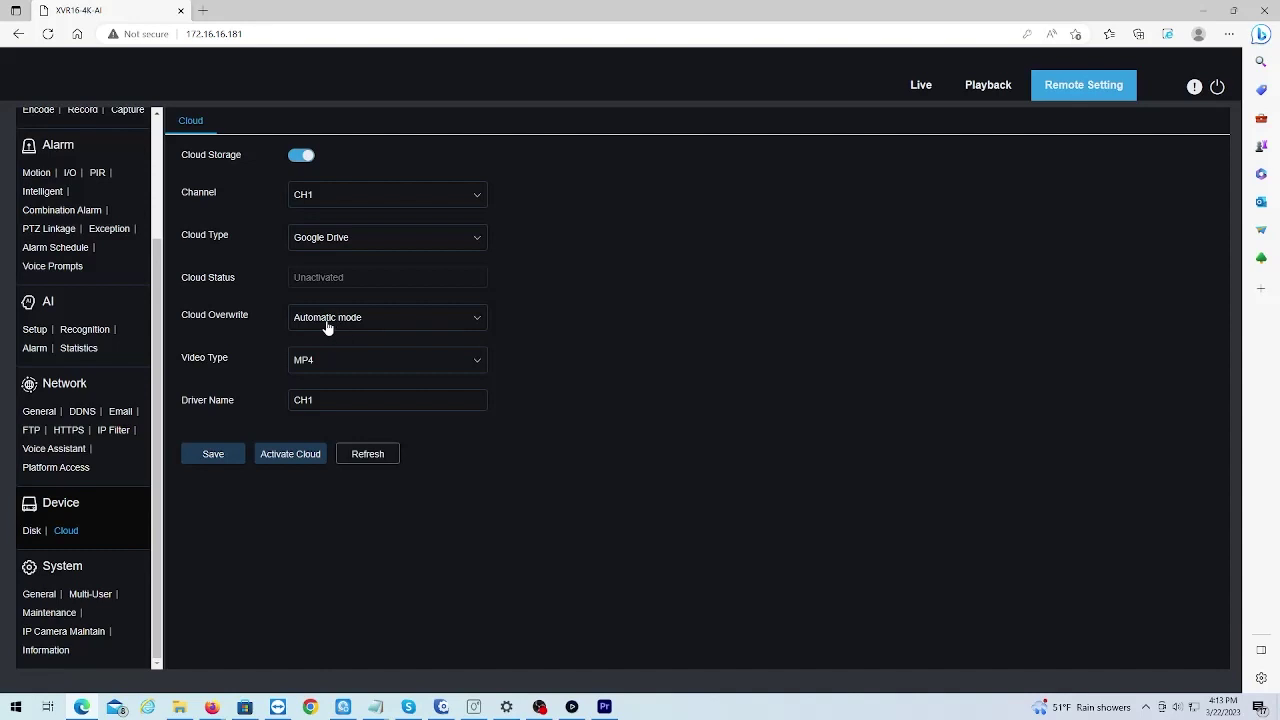
pyautogui.click(351, 326)
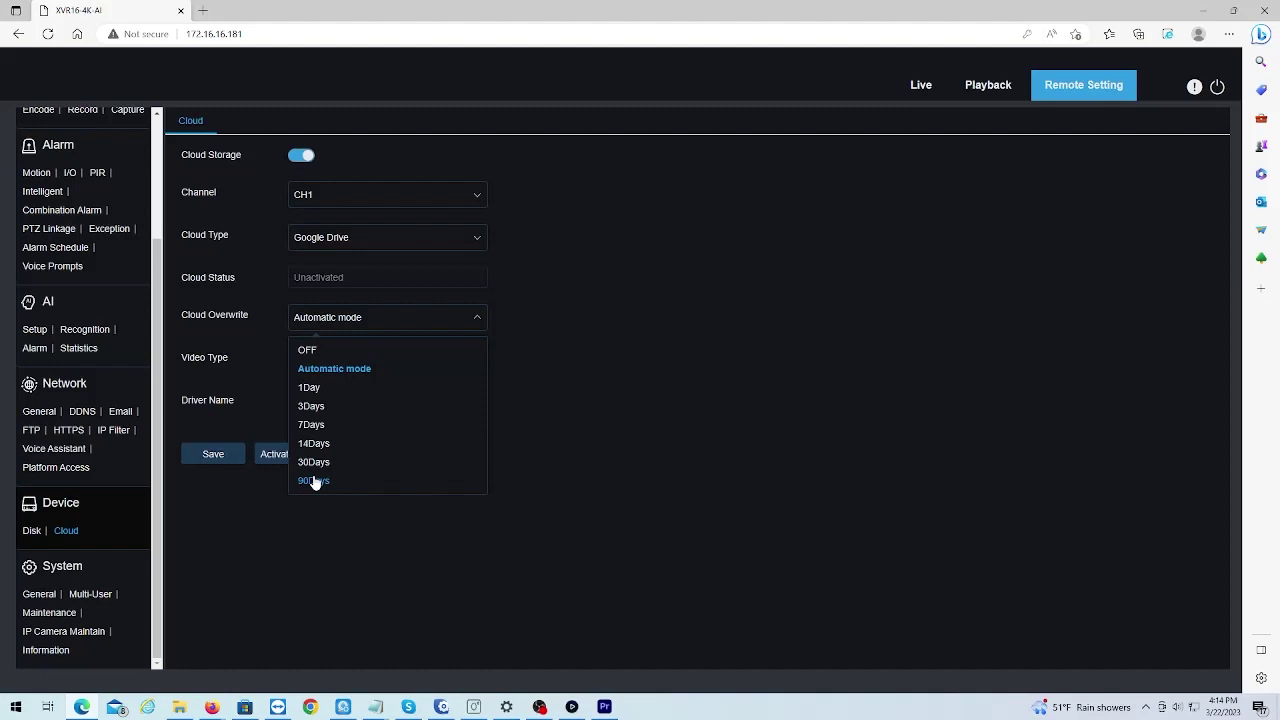
pyautogui.click(542, 347)
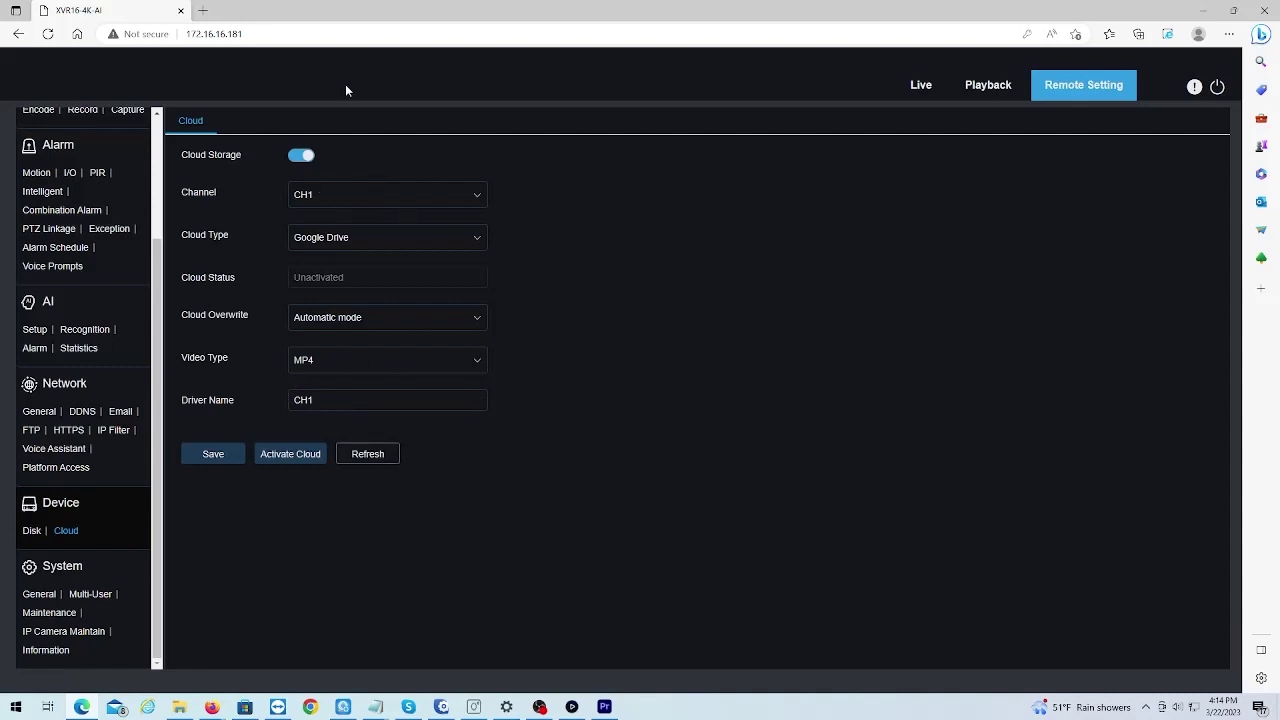
pyautogui.click(287, 457)
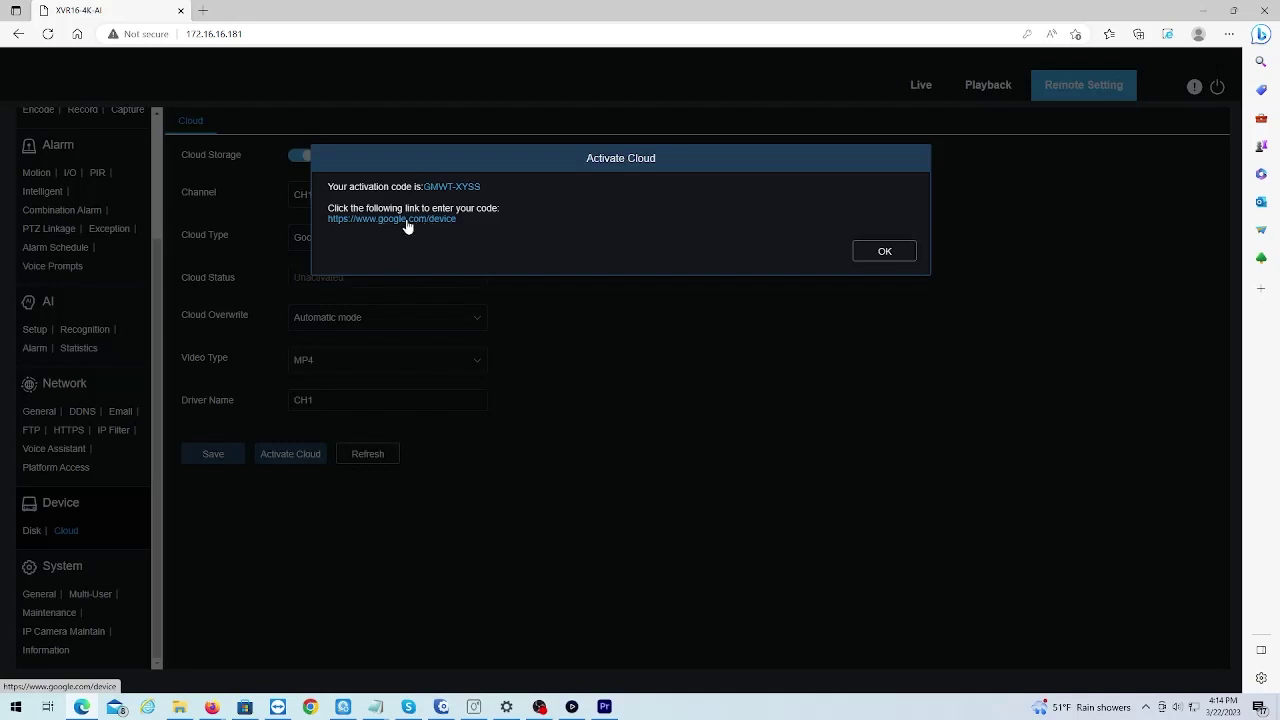
# - Open the google.com/device link from the Activate Cloud dialog in a new tab
pyautogui.click(407, 224)
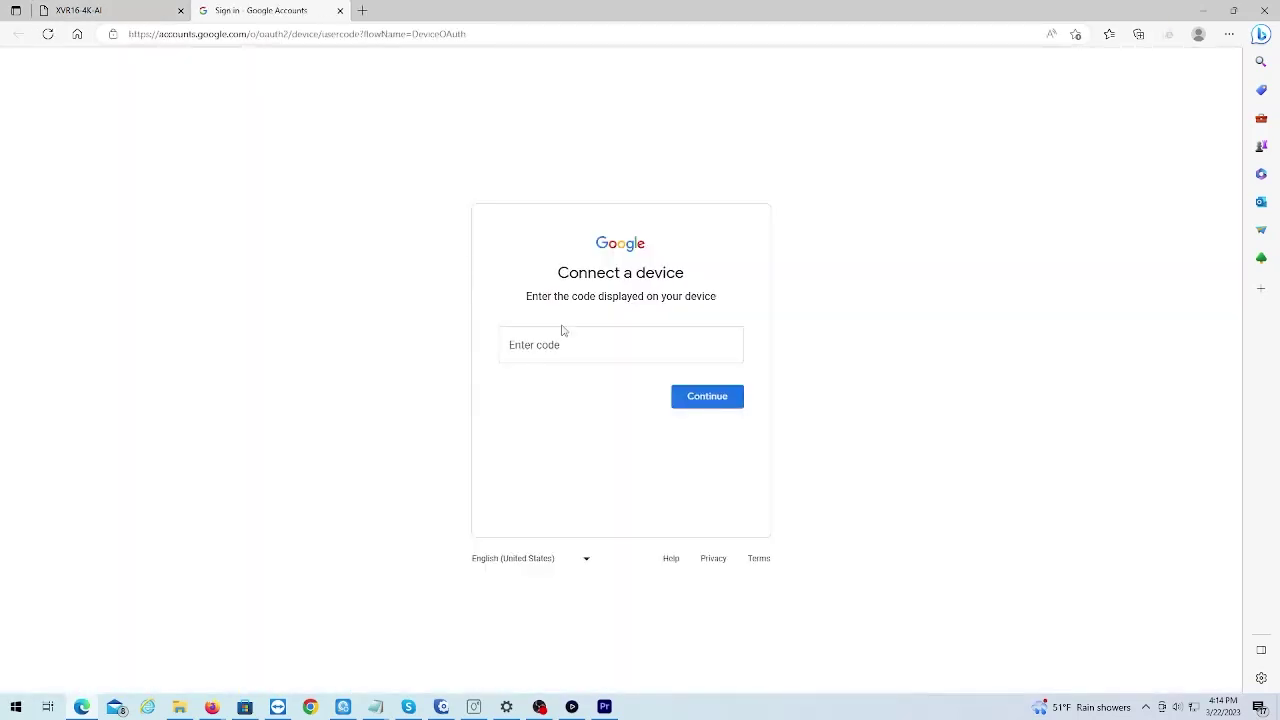
# - Copy the recorder's activation code and submit it on Google's Connect a device page
pyautogui.click(150, 10)
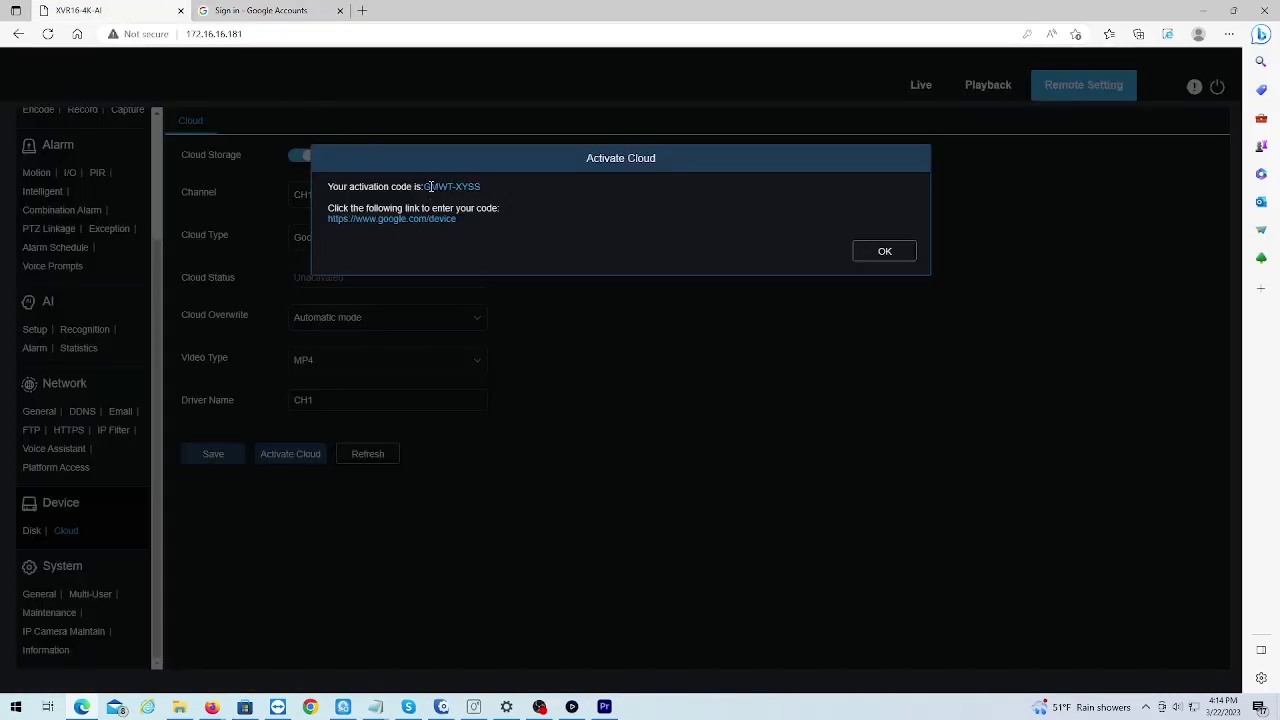
pyautogui.moveTo(428, 187); pyautogui.dragTo(482, 188)
pyautogui.rightClick(476, 187)
pyautogui.click(495, 200)
pyautogui.click(257, 10)
pyautogui.click(589, 348)
pyautogui.rightClick(588, 347)
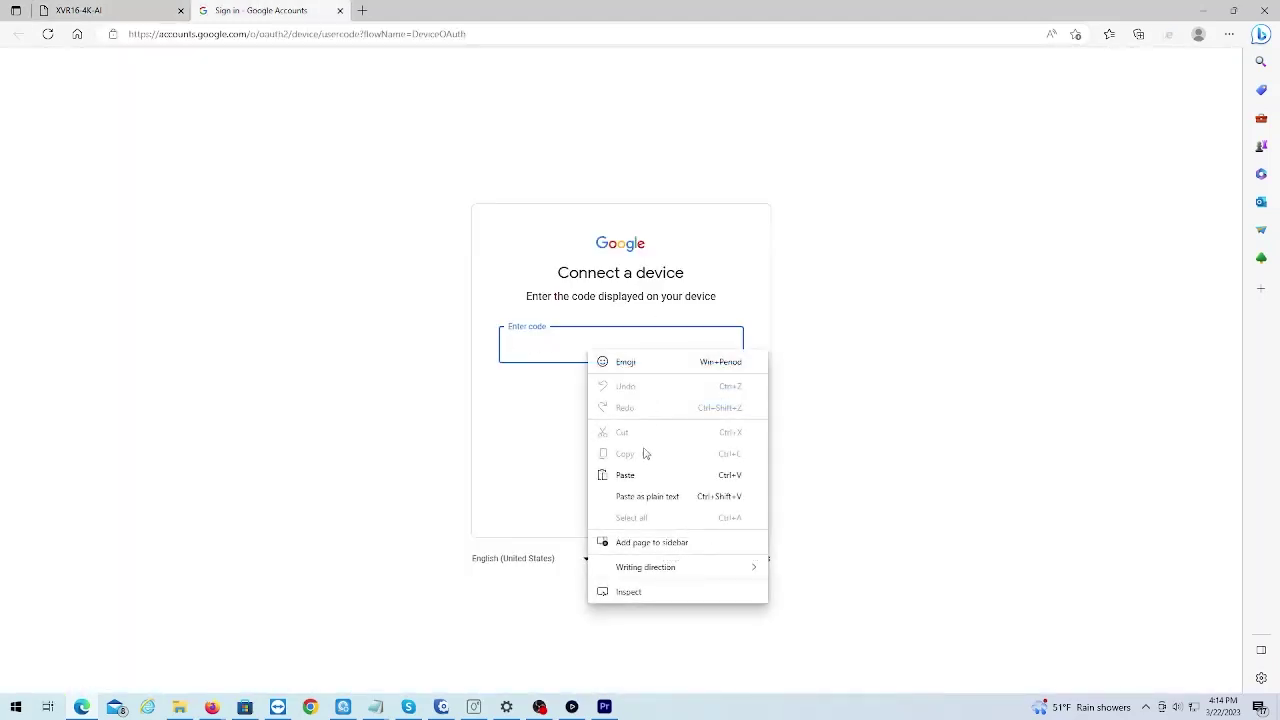
pyautogui.click(624, 474)
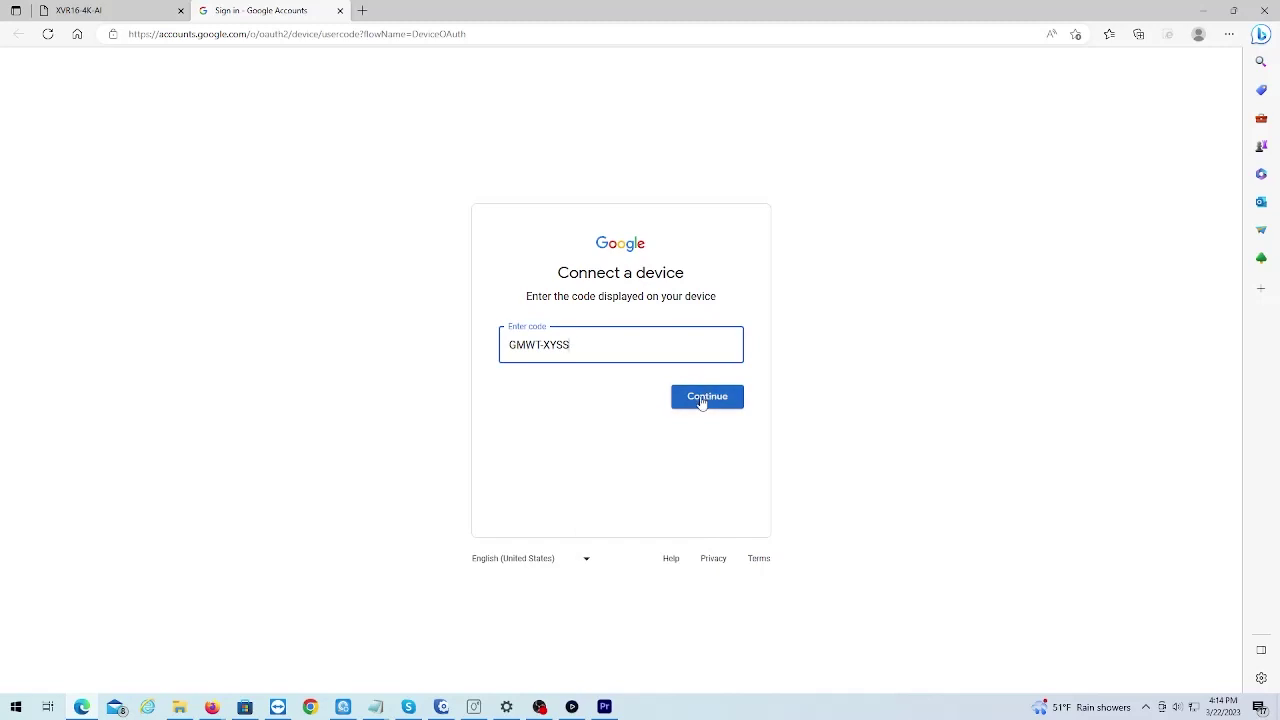
pyautogui.click(704, 400)
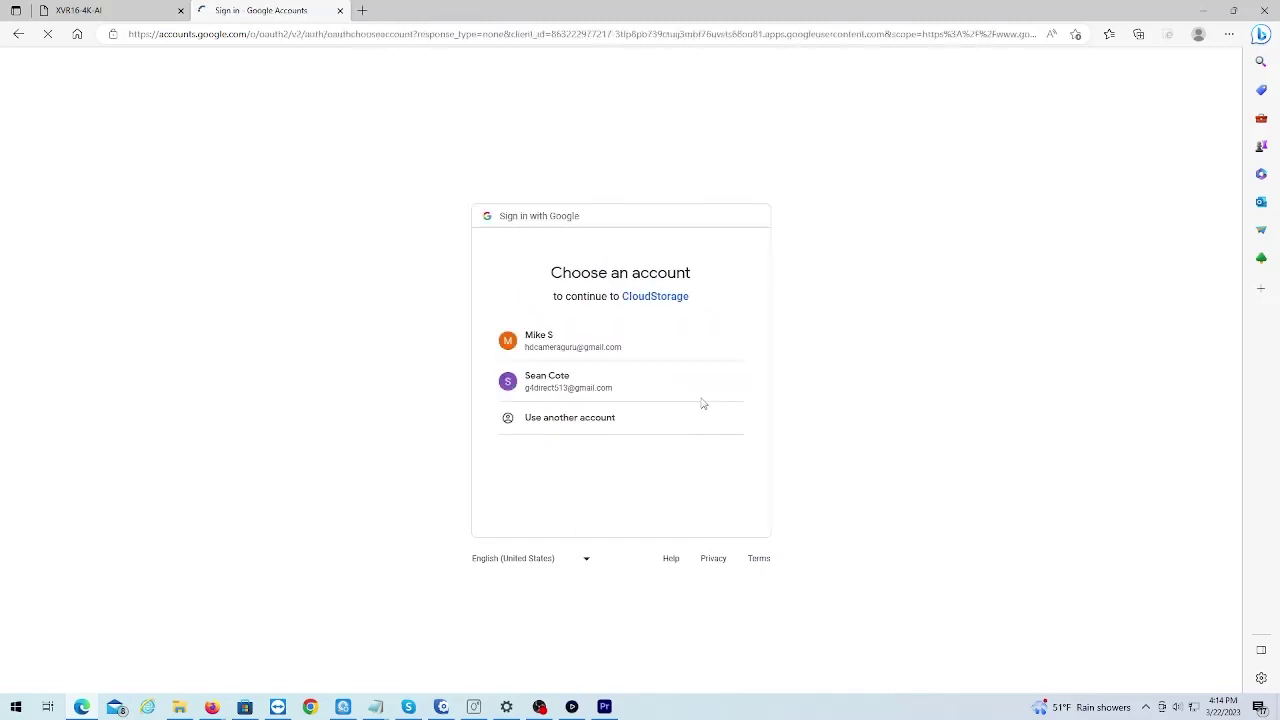
# - Choose the Google account and allow CloudStorage access to Google Drive
pyautogui.click(580, 389)
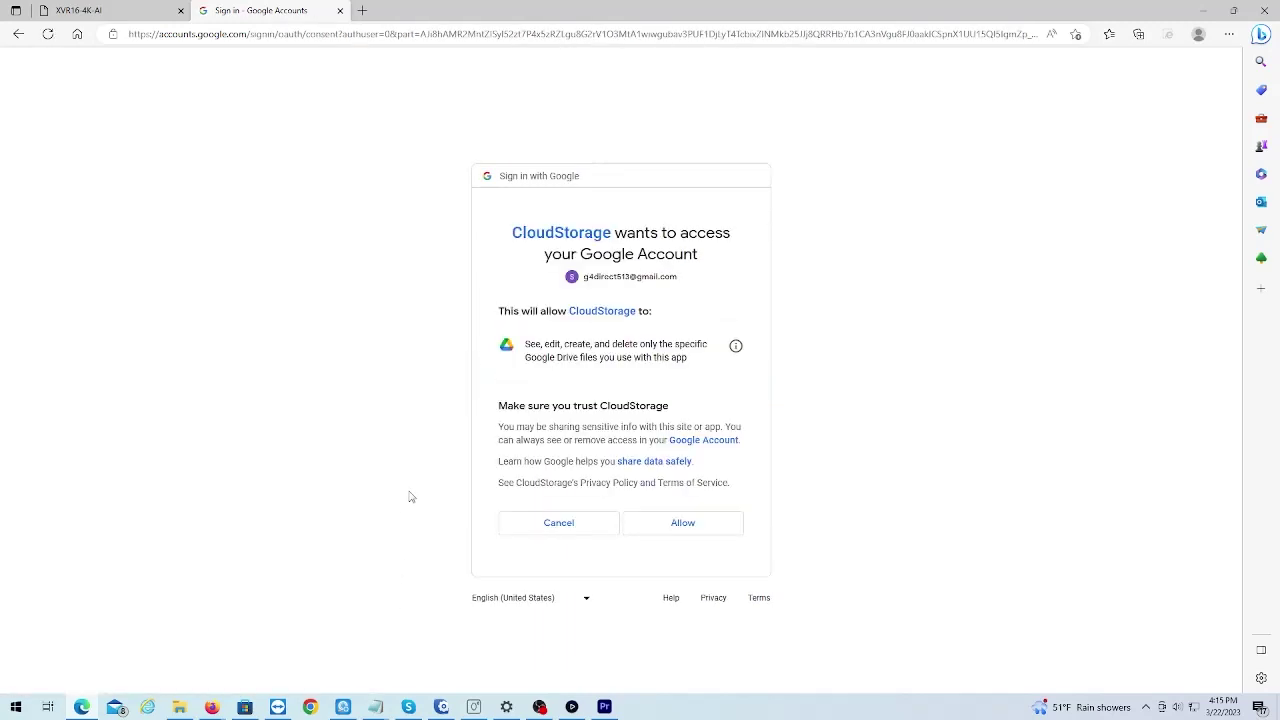
pyautogui.click(683, 524)
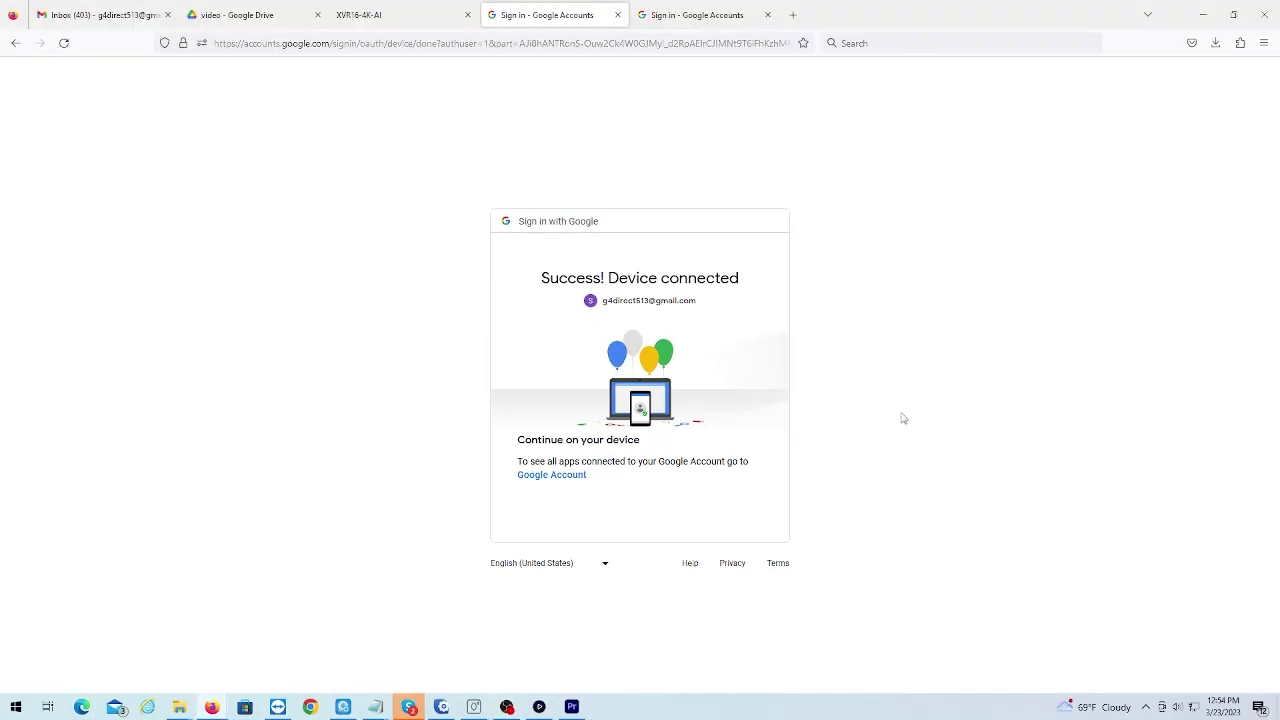
pyautogui.click(390, 17)
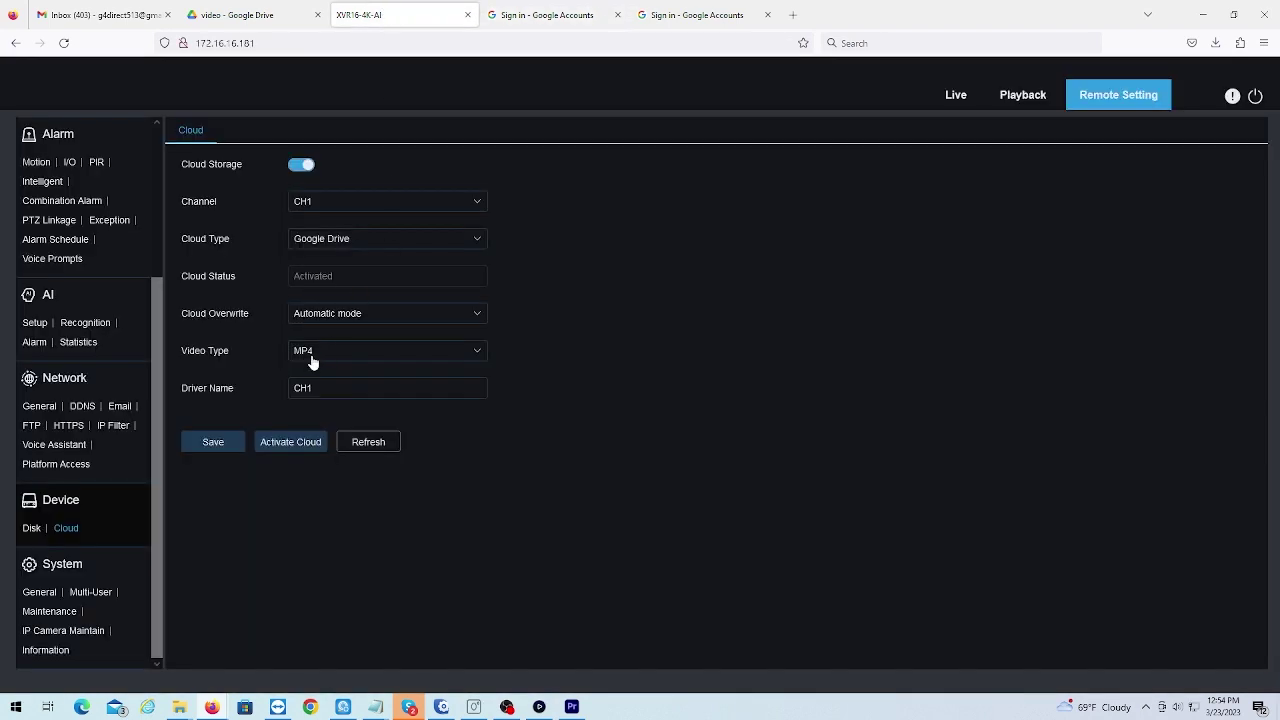
# - Save the Google Drive cloud settings now showing Cloud Status Activated
pyautogui.click(211, 448)
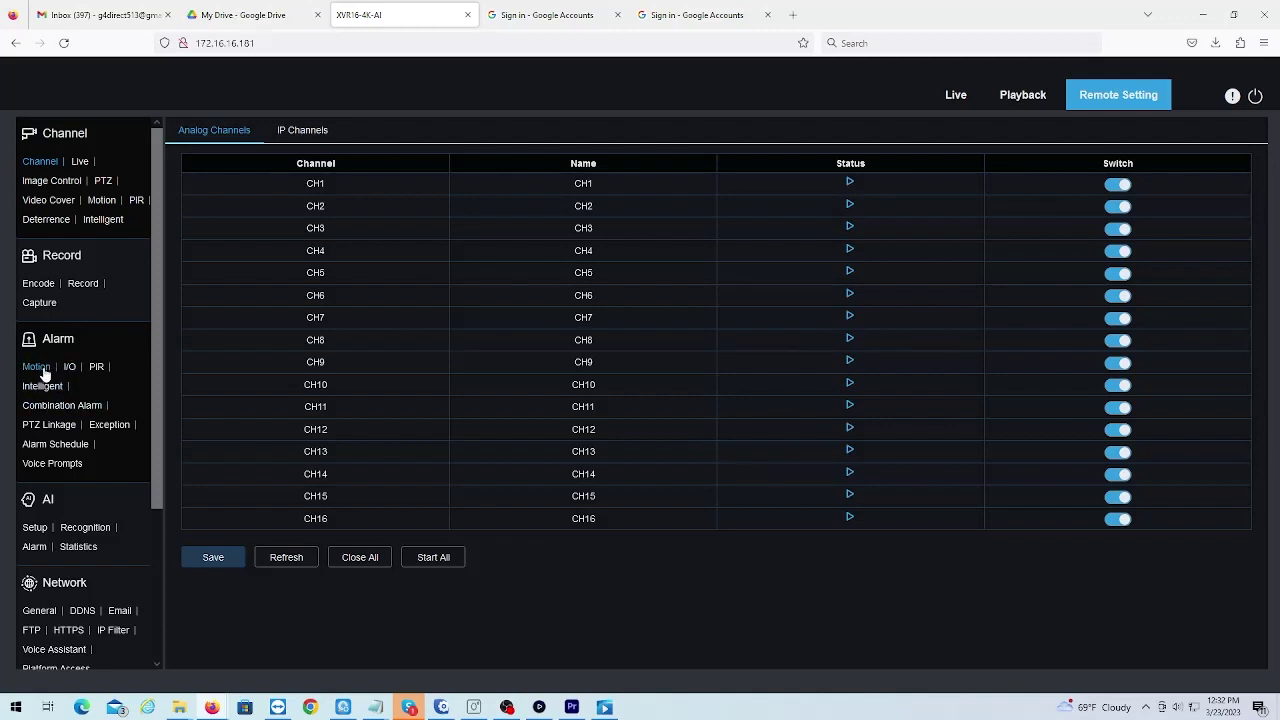
# - Open Alarm > Motion settings and keep CH1 as the channel
pyautogui.click(39, 372)
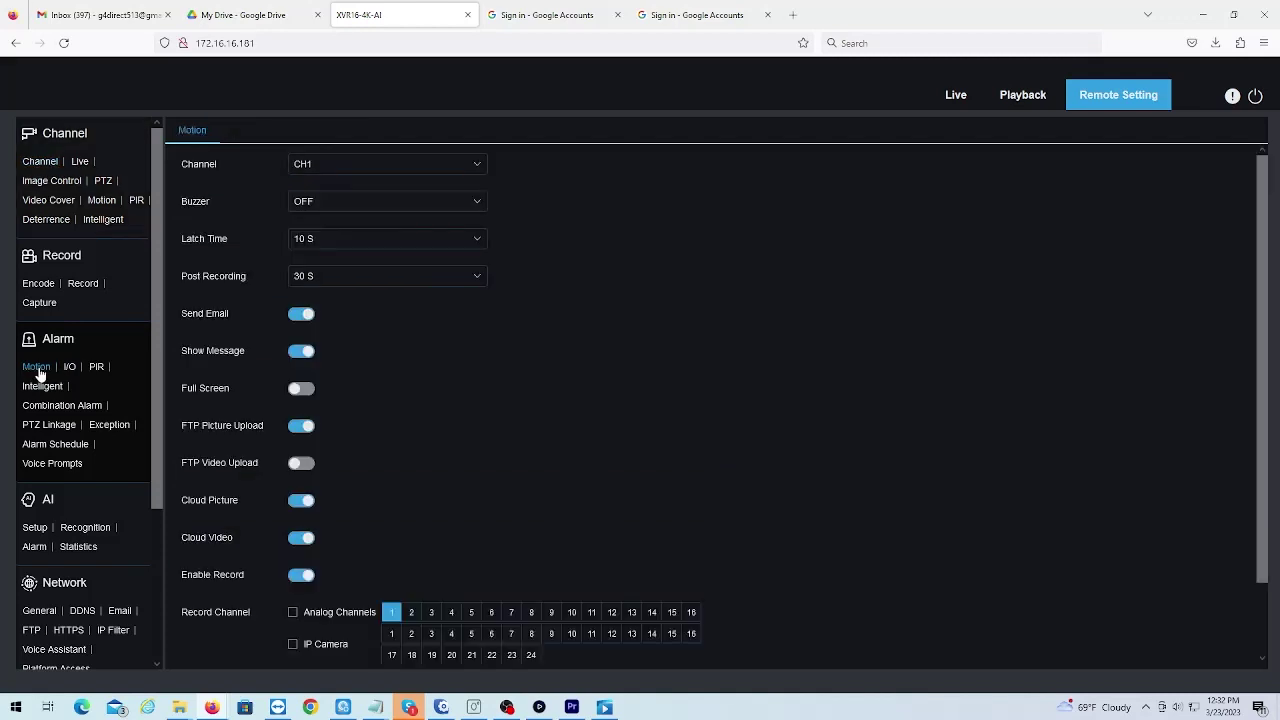
pyautogui.click(345, 173)
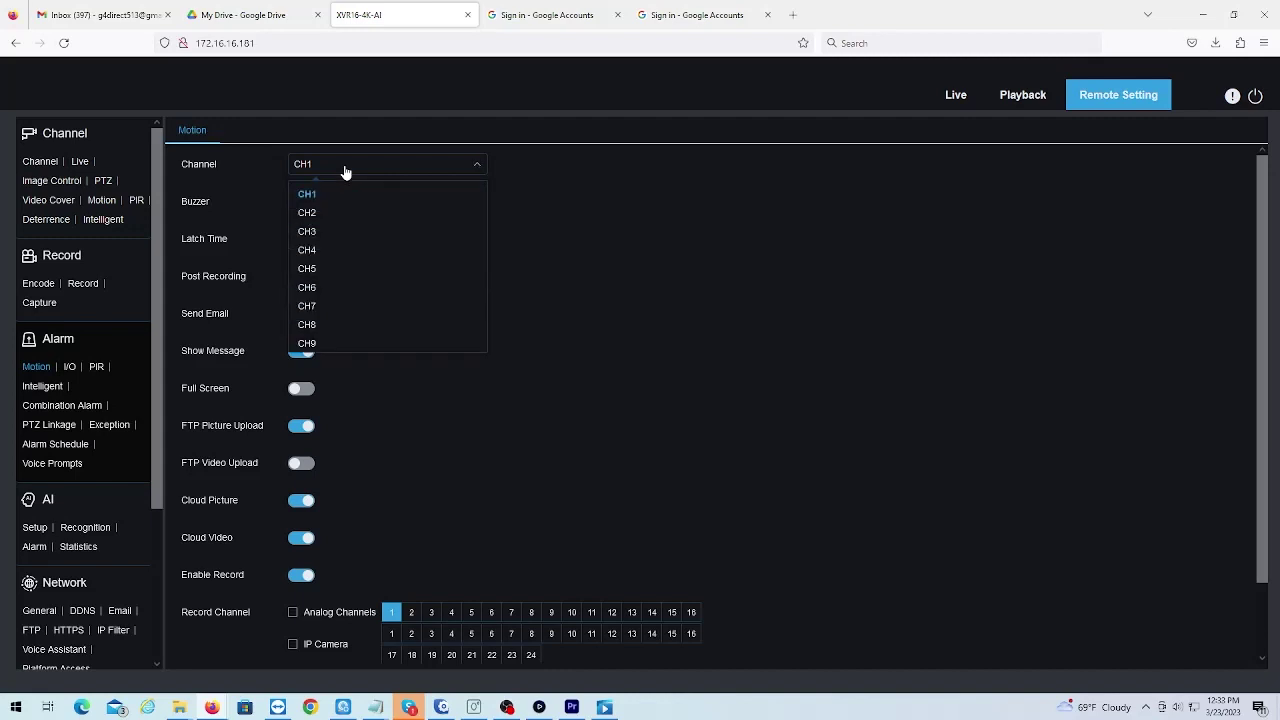
pyautogui.click(345, 173)
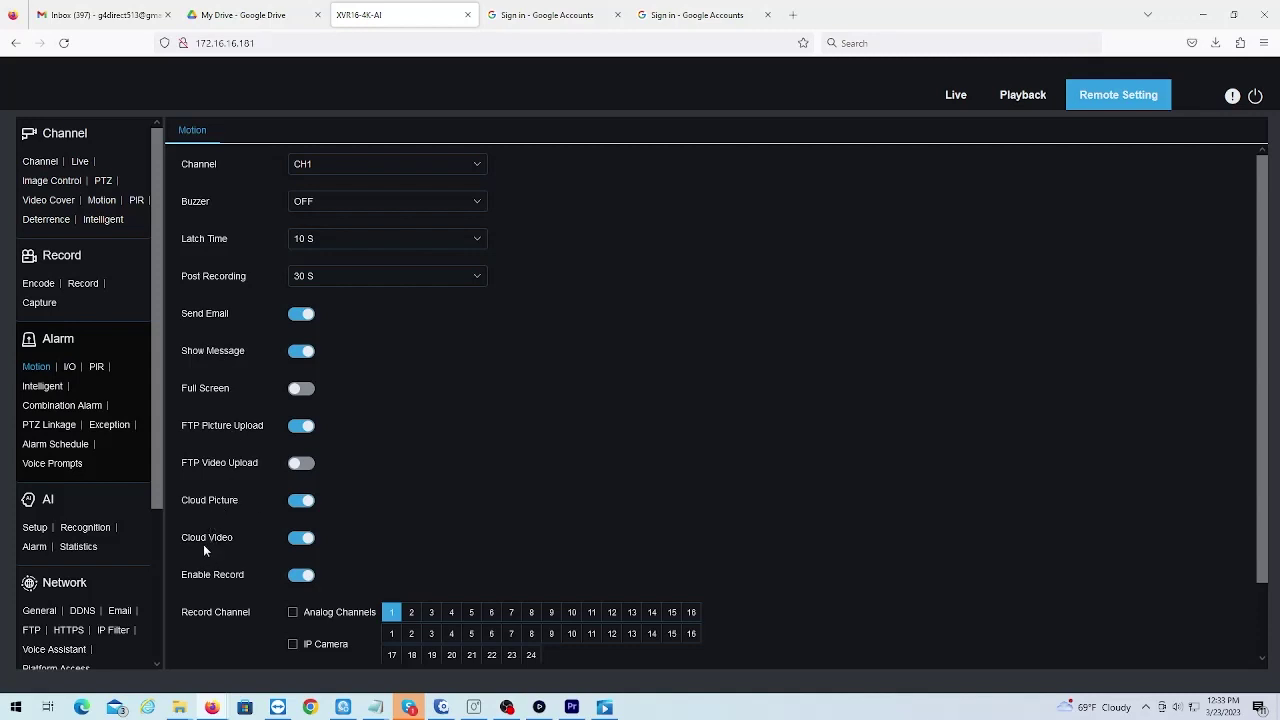
# - Leave Cloud Picture and Cloud Video uploads on and save CH1's motion alarm settings
pyautogui.click(297, 500)
pyautogui.click(297, 500)
pyautogui.click(303, 541)
pyautogui.click(303, 541)
pyautogui.click(299, 500)
pyautogui.click(299, 500)
pyautogui.scroll(-2, 477, 445)
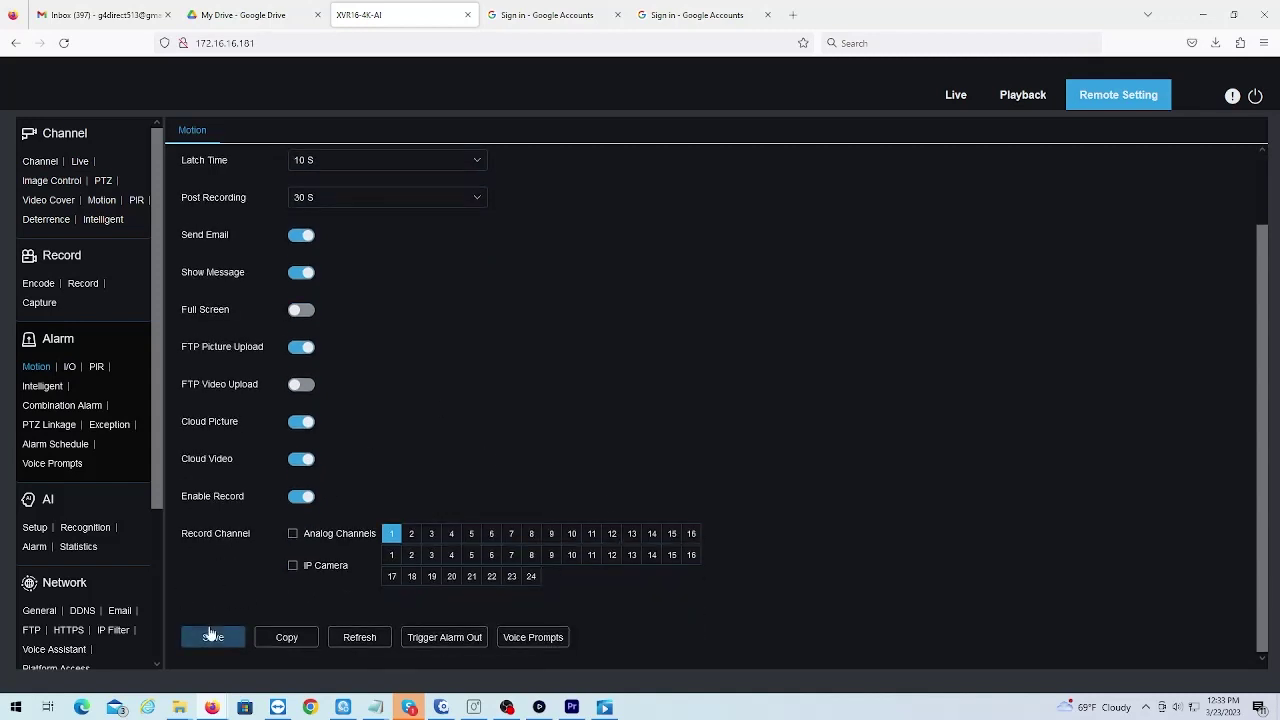
pyautogui.click(226, 635)
pyautogui.click(530, 16)
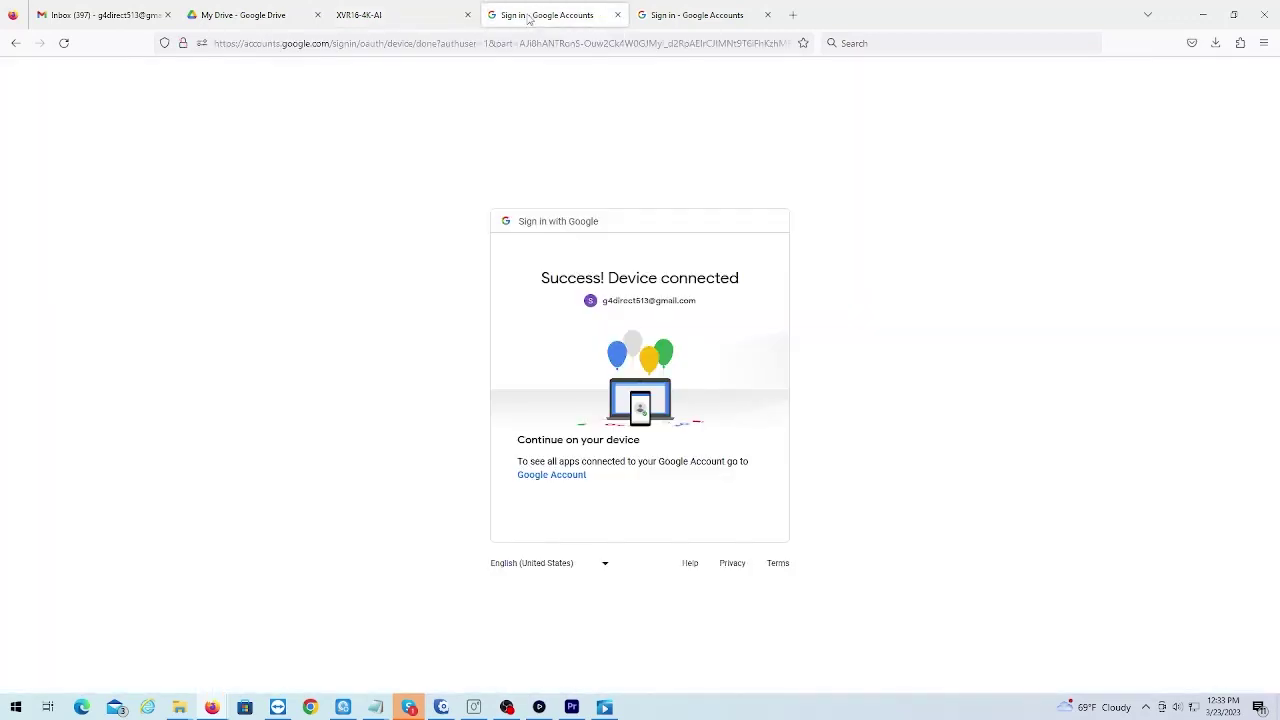
# - Refresh My Drive and open XVR16-4K-AI-00-23-63-A2-DD-48 > 20230323 > CH1
pyautogui.click(264, 9)
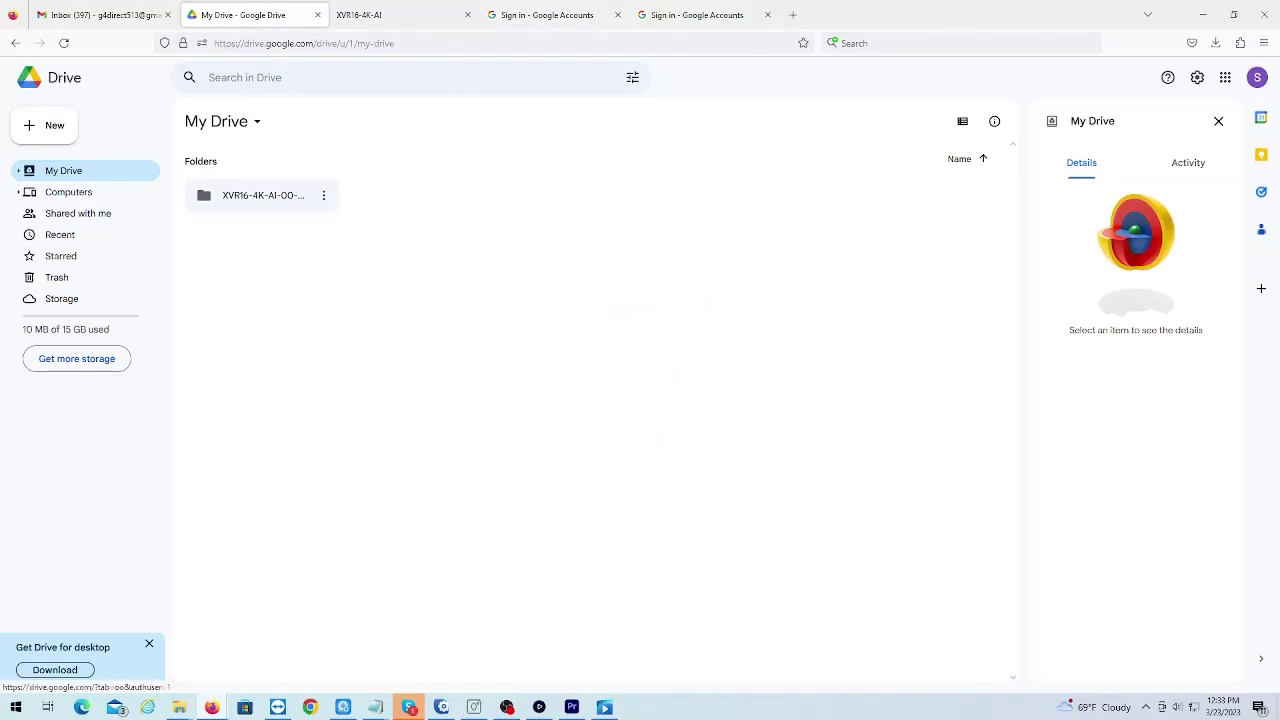
pyautogui.click(64, 78)
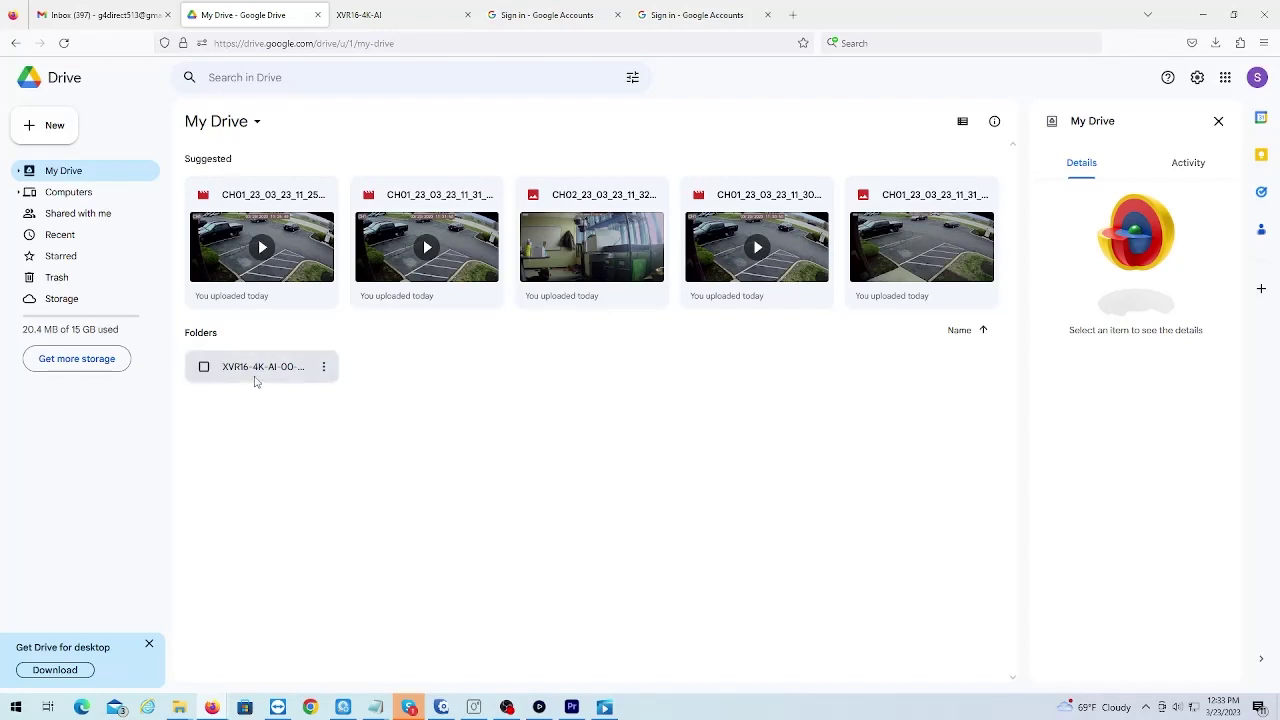
pyautogui.doubleClick(255, 379)
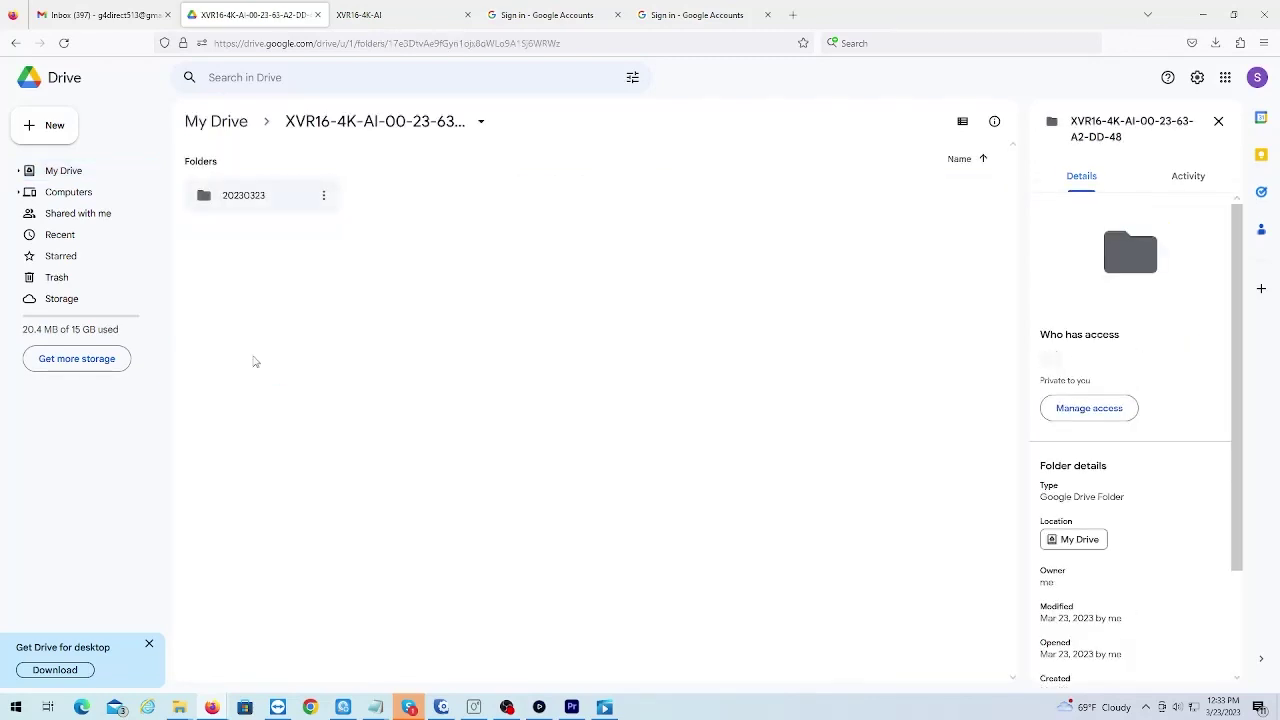
pyautogui.click(242, 203)
pyautogui.doubleClick(242, 200)
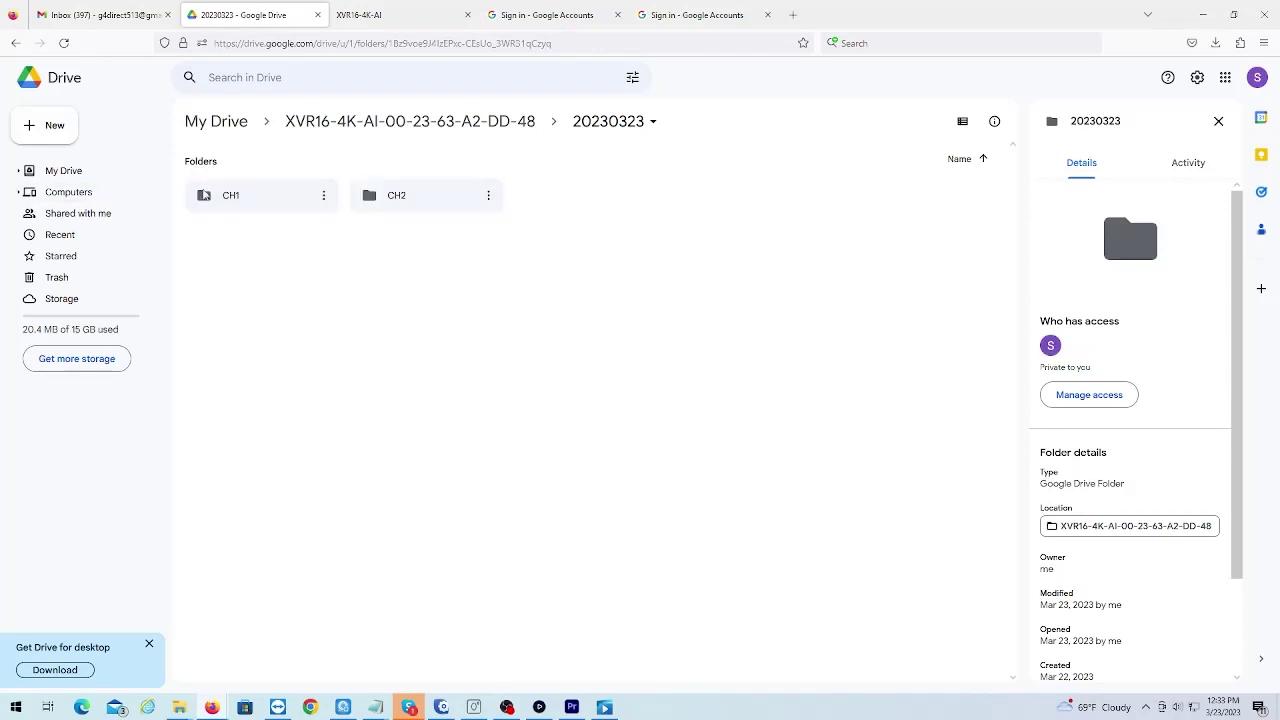
pyautogui.doubleClick(230, 196)
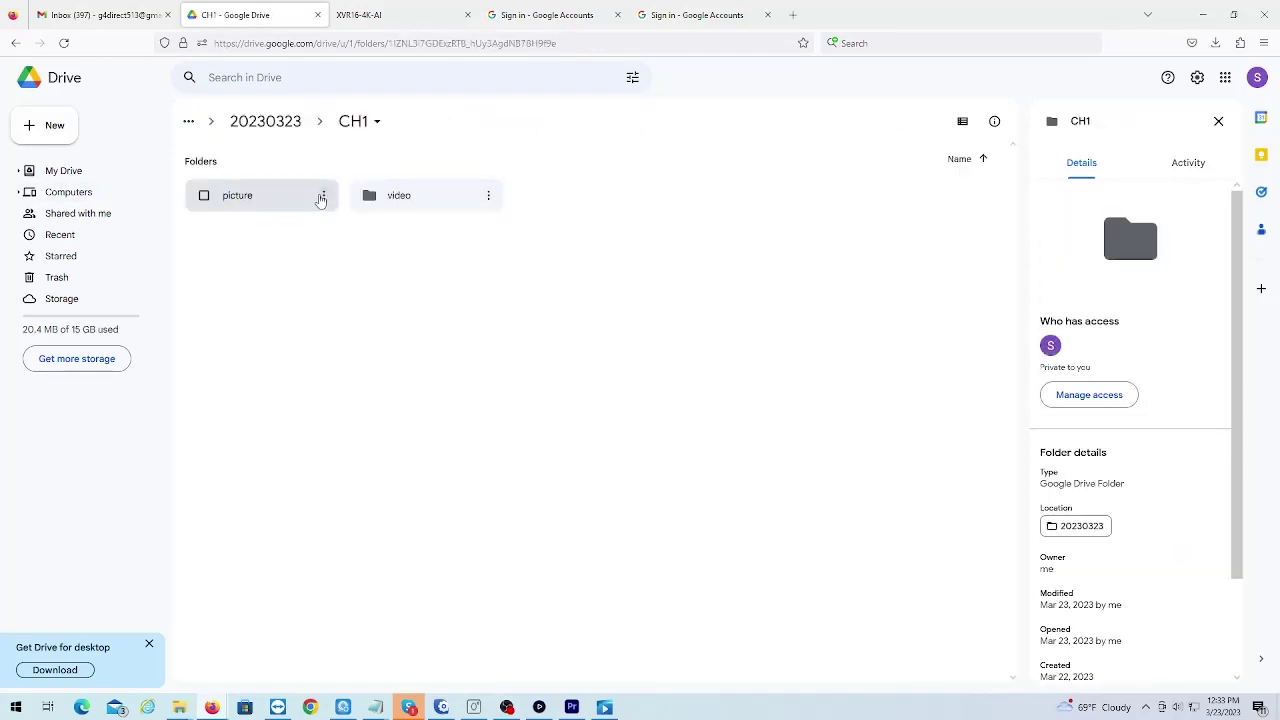